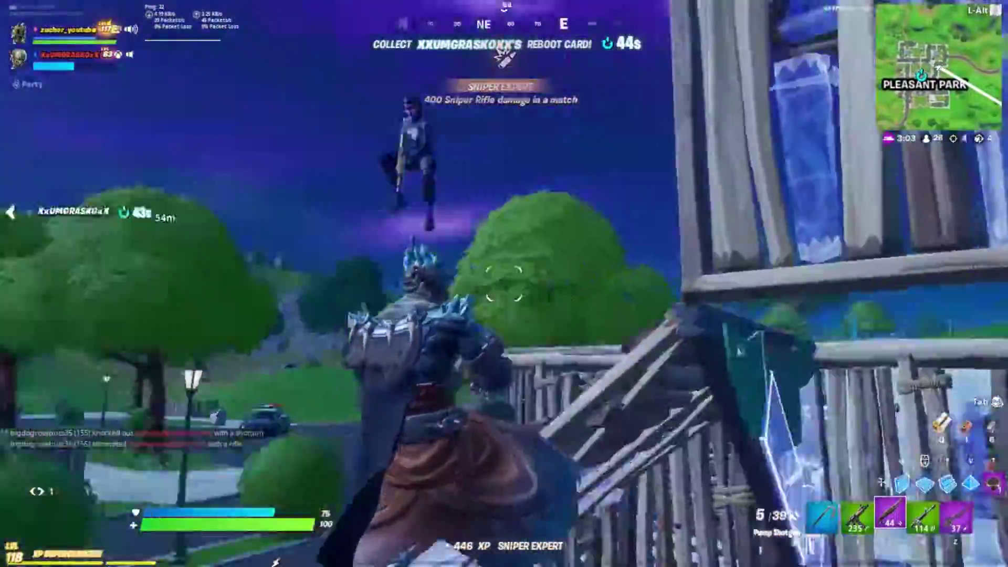
key("2")
left_click(504, 283)
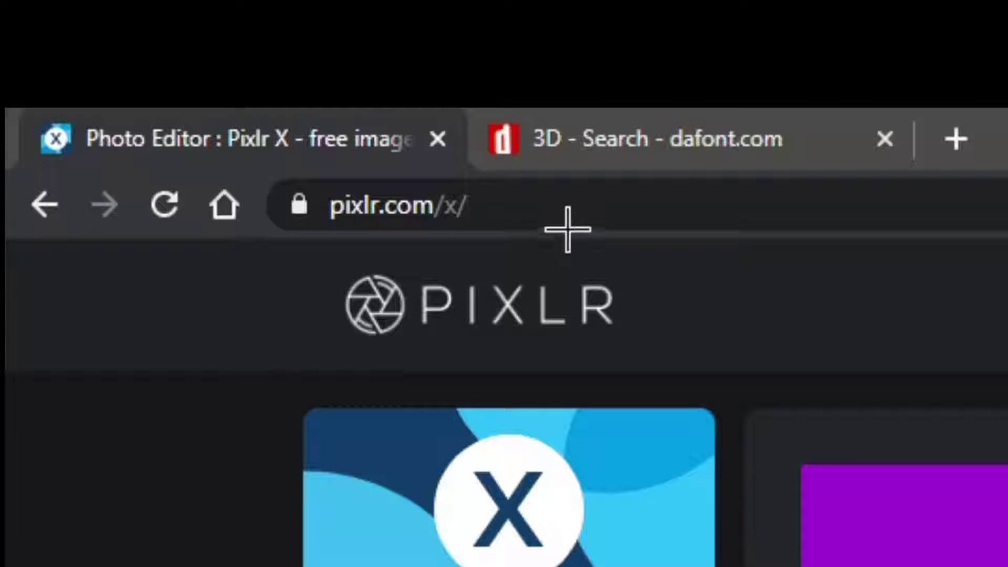
left_click(73, 23)
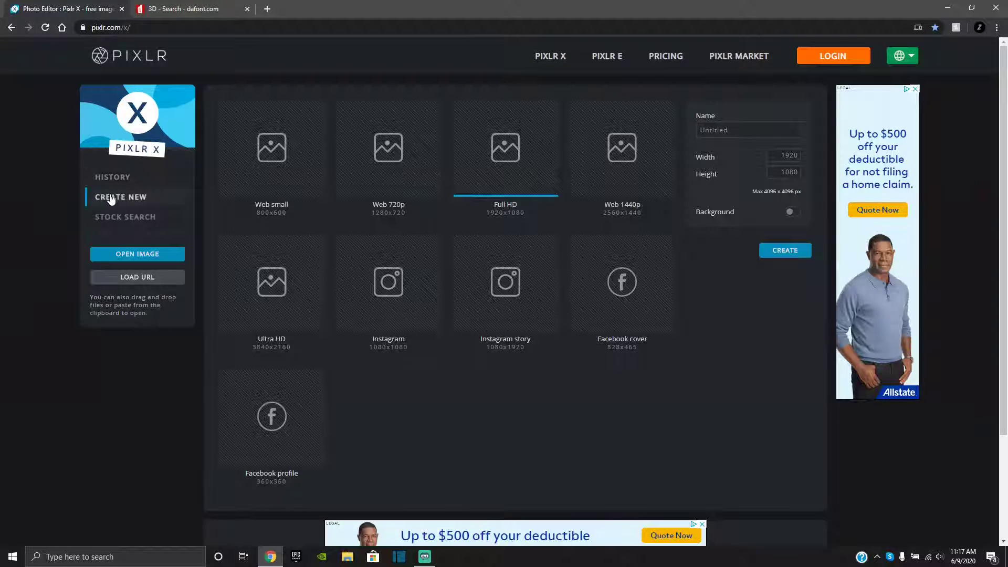
left_click(748, 130)
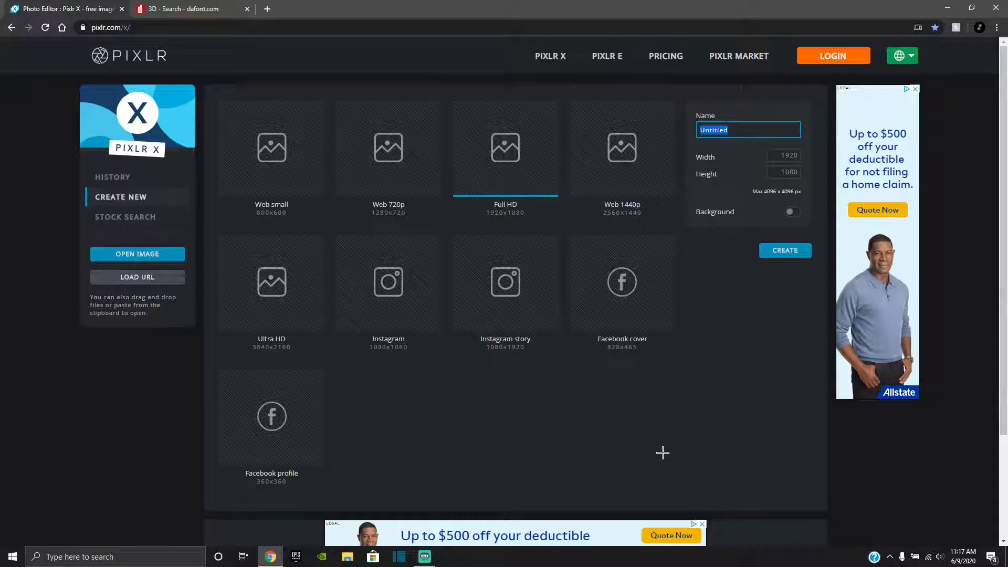
type("Mystic")
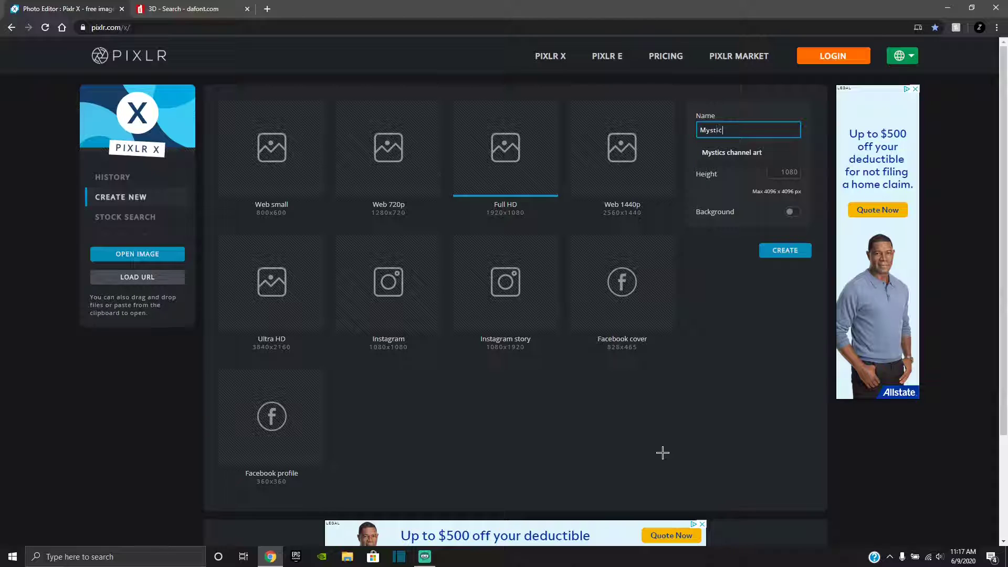
type("'s channel art")
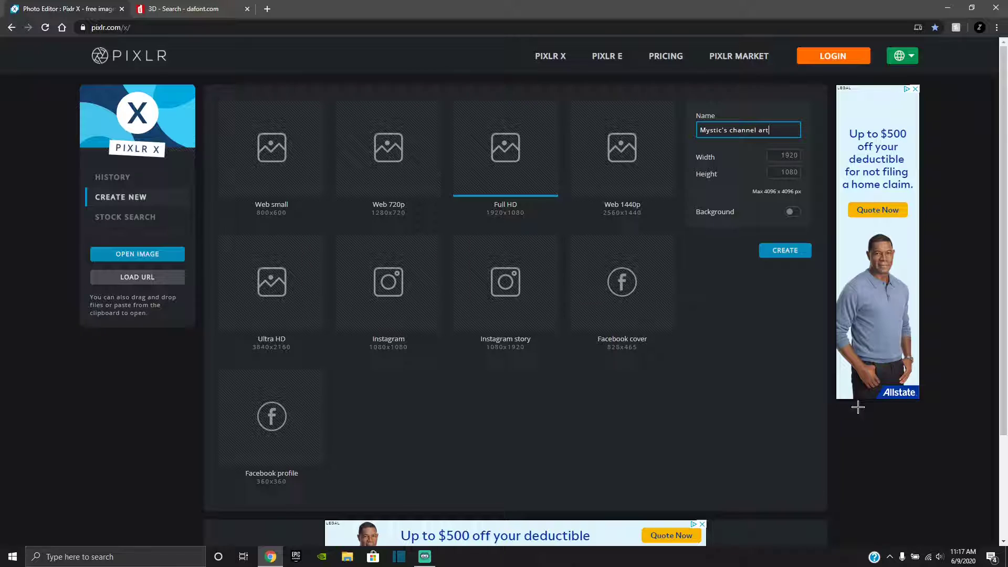
left_click(858, 408)
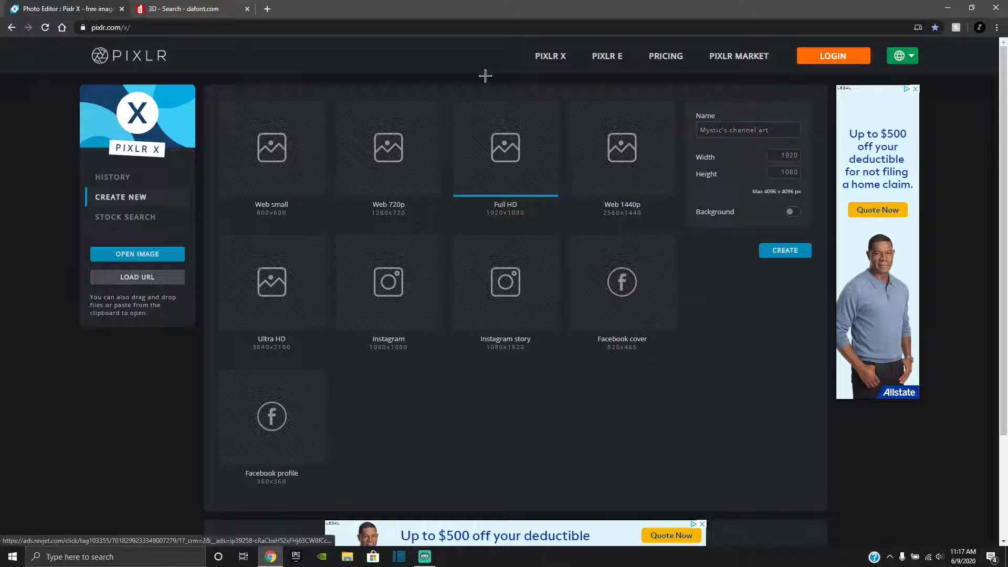
Step: Open YouTube in a new browser tab and check the recommended channel art size in the channel's art upload dialog
left_click(266, 8)
left_click(429, 277)
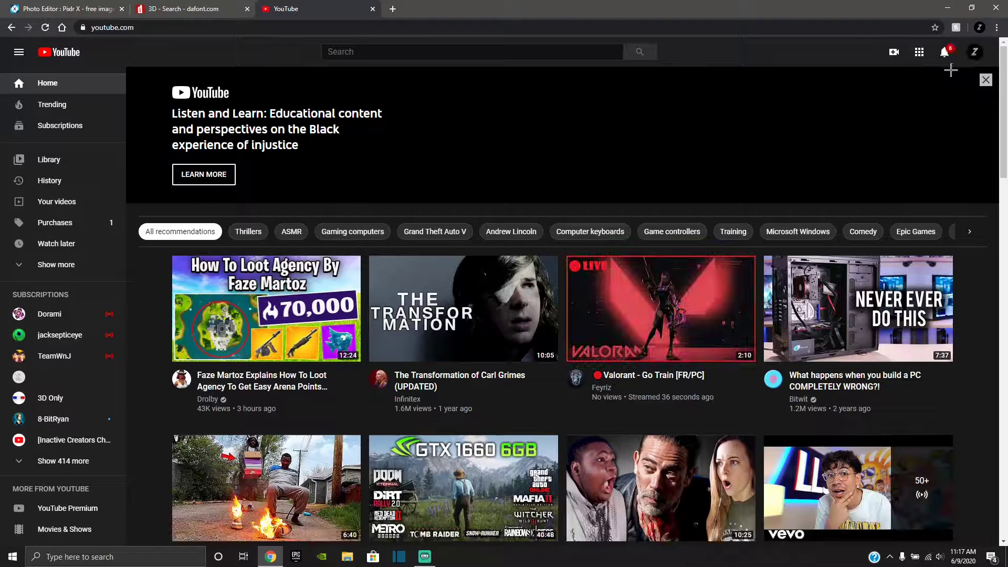
left_click(944, 51)
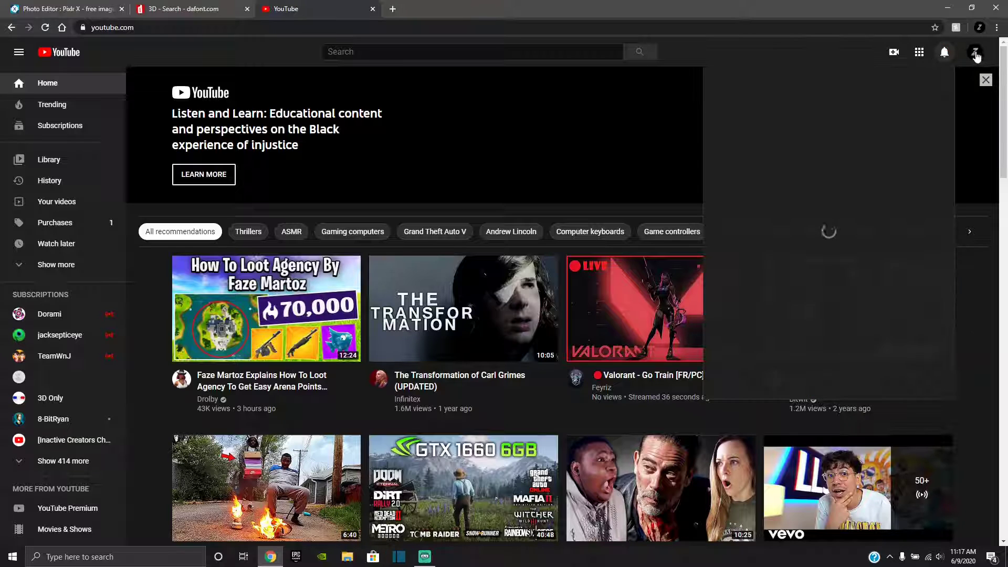
left_click(976, 52)
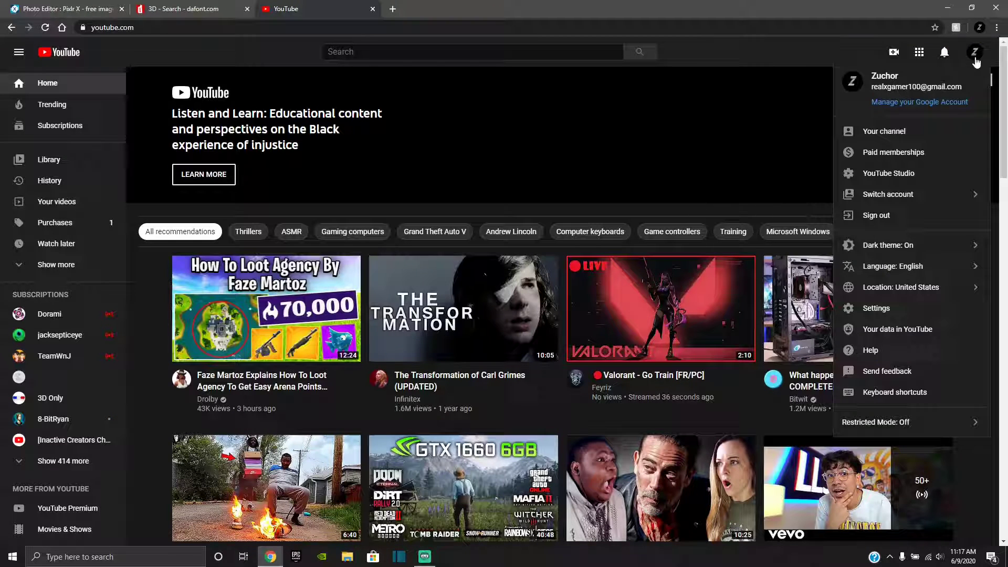
left_click(888, 132)
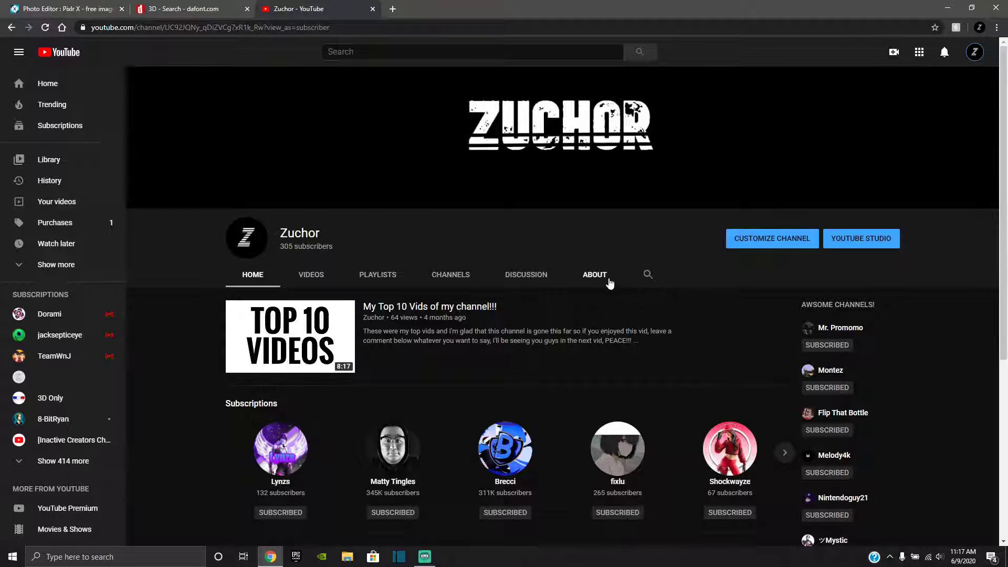
mouse_move(953, 153)
left_click(977, 90)
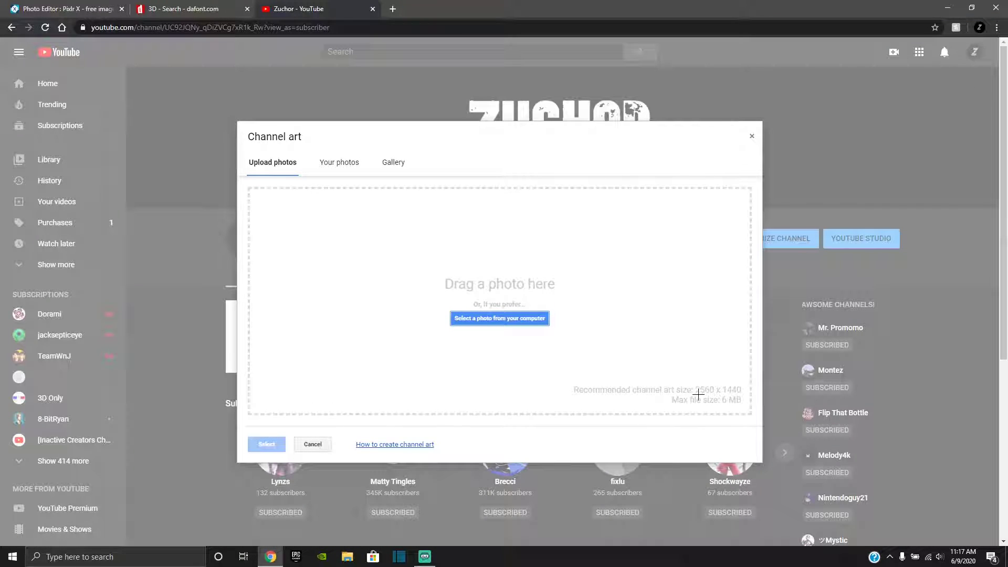
Step: Back in Pixlr X, set the new image's width to 2560 and height to 1440, rechecking YouTube's recommended size
left_click(16, 3)
double_click(782, 155)
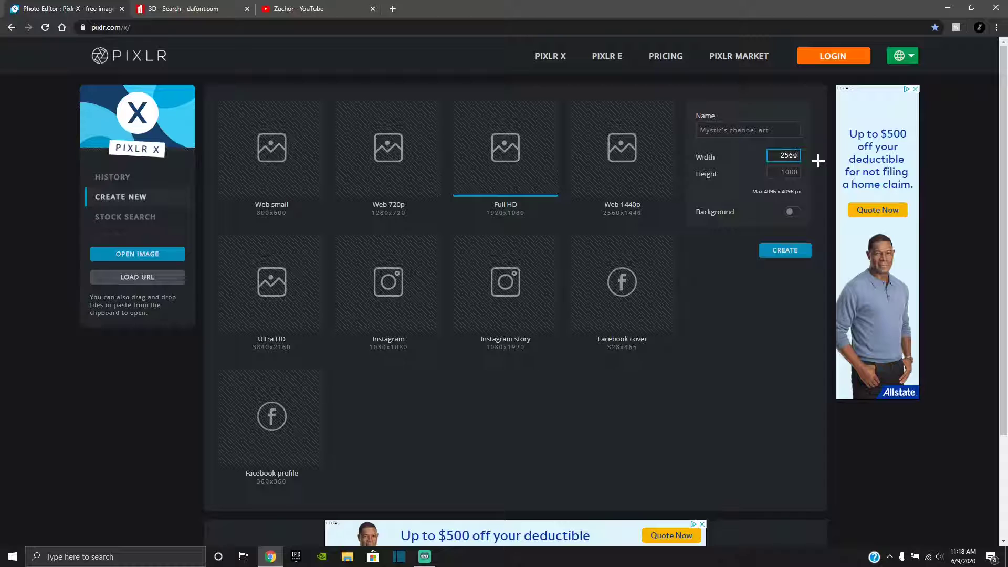
type("2560")
key("Tab")
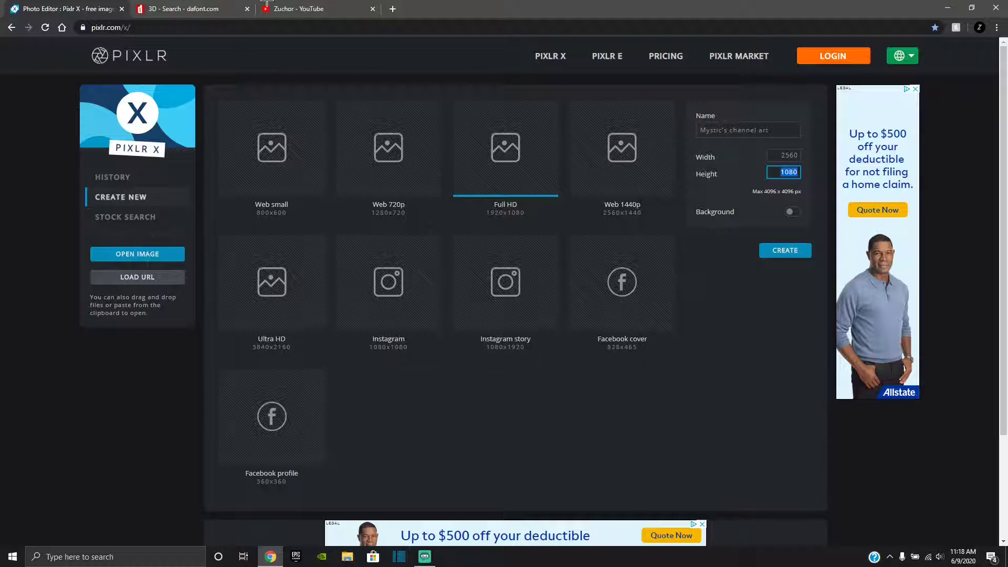
left_click(266, 6)
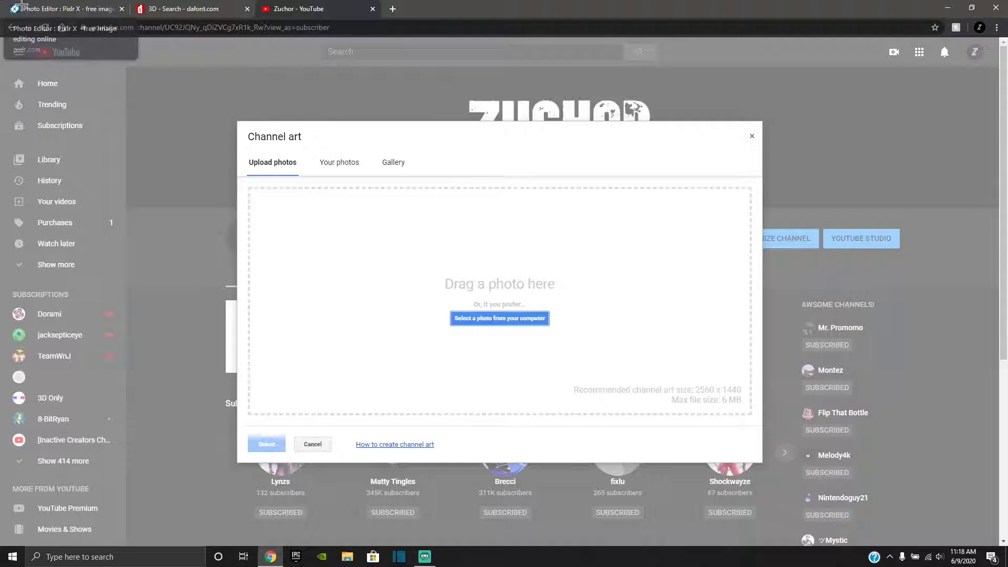
left_click(21, 5)
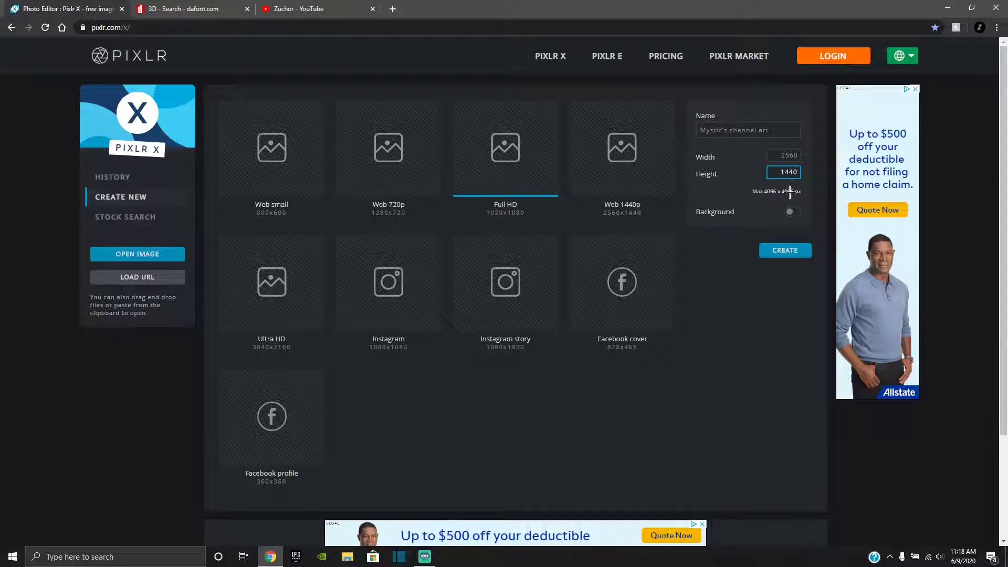
Step: Create the image with a purple background and add a text layer to it
left_click(791, 212)
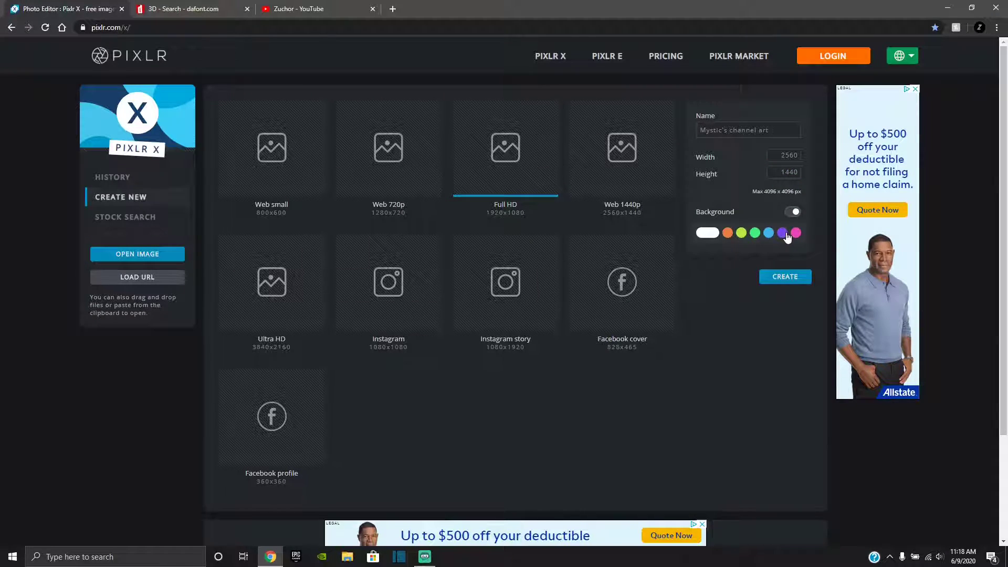
left_click(783, 233)
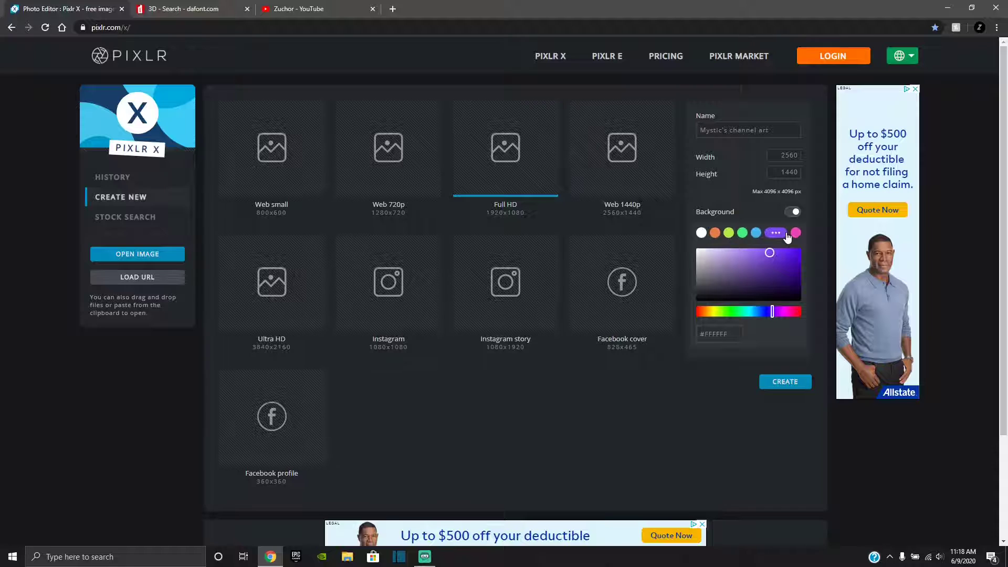
left_click(794, 384)
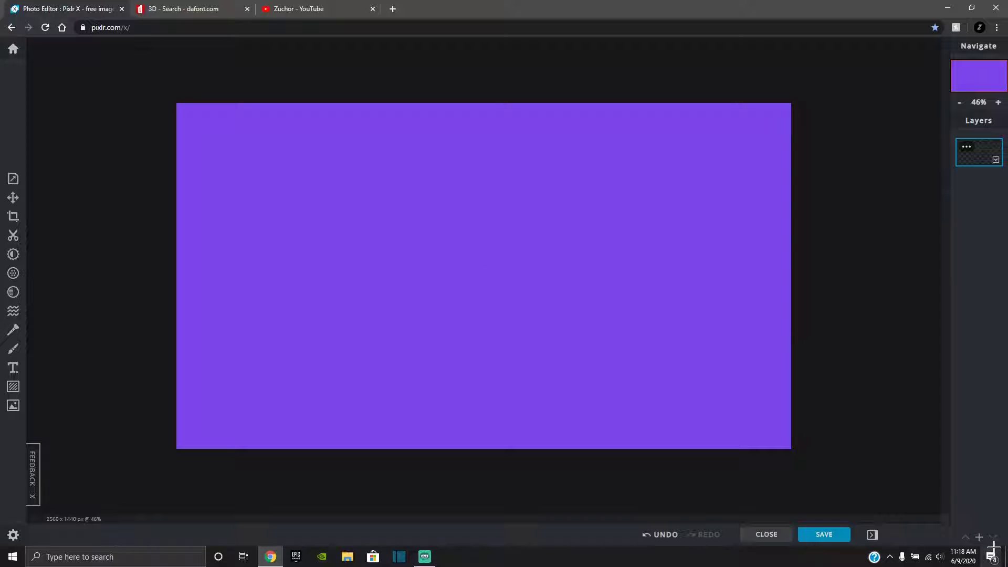
left_click(979, 538)
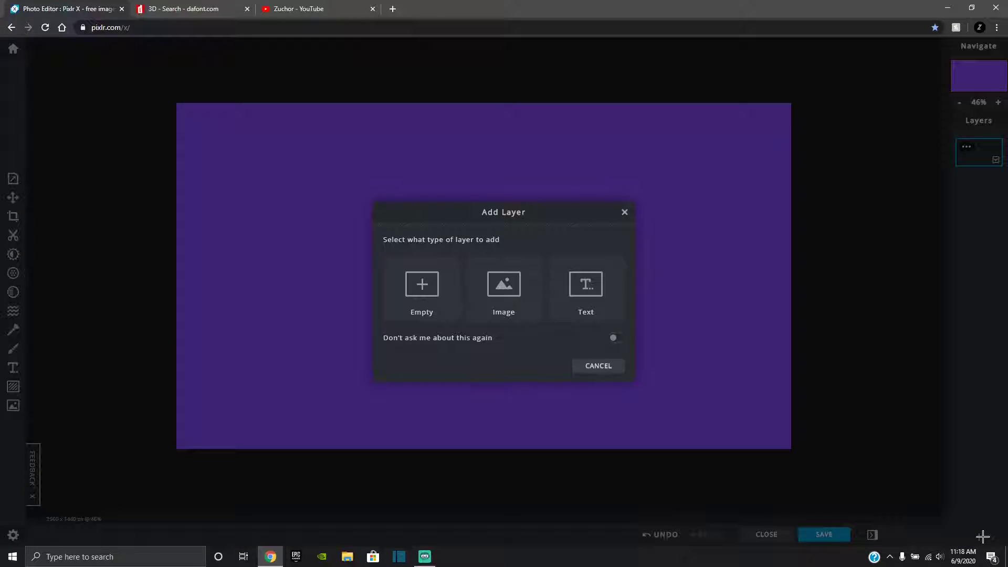
left_click(606, 281)
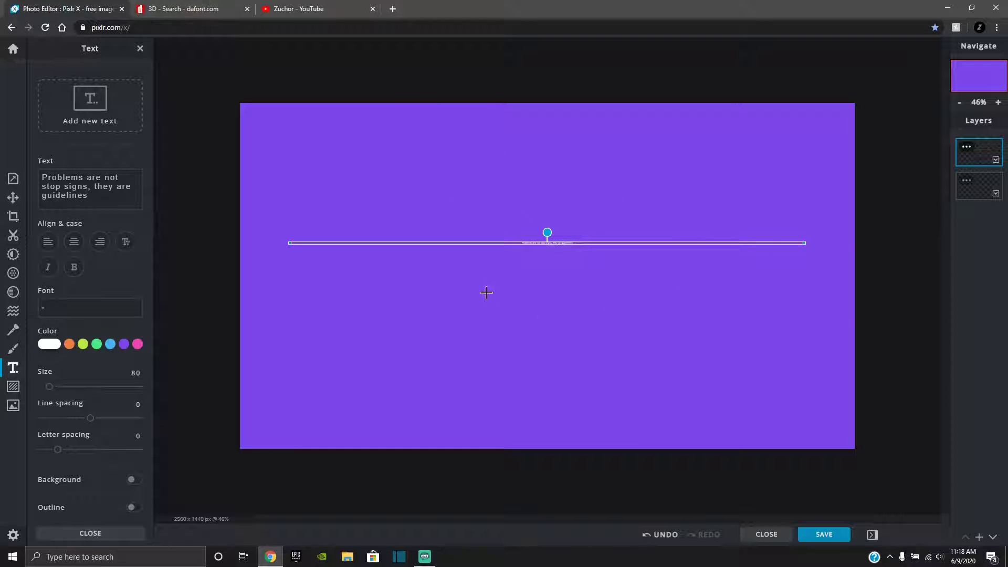
Step: Switch to DaFont, browse the 3D fonts and download the Buba font
left_click(181, 6)
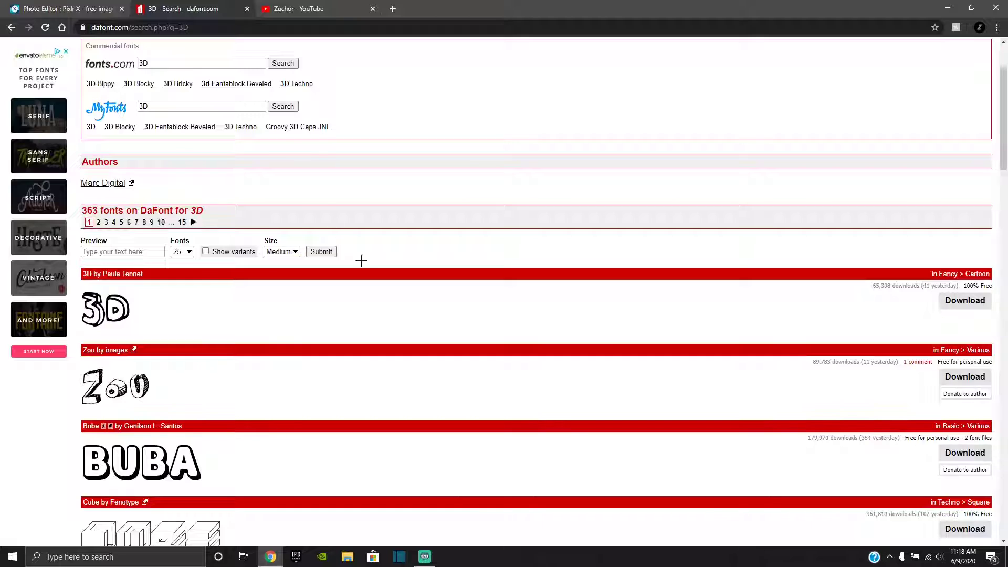
scroll(366, 263, "down", 3)
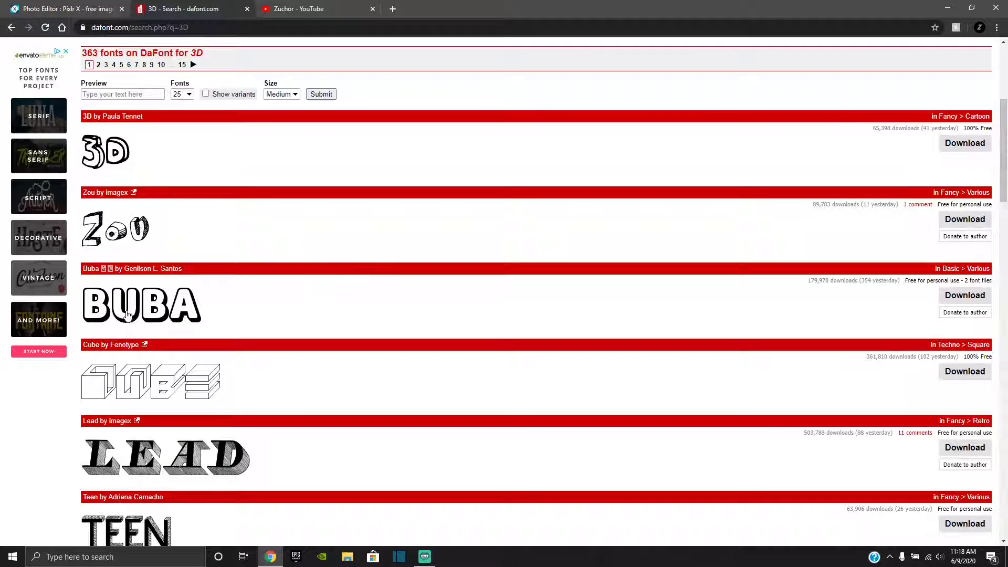
scroll(198, 303, "up", 4)
scroll(270, 230, "down", 5)
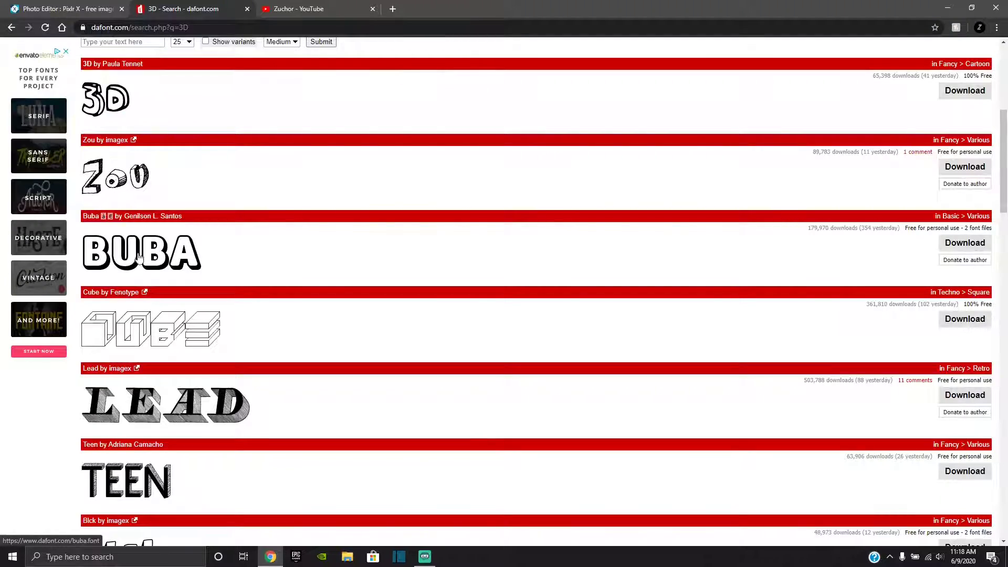
scroll(371, 344, "down", 10)
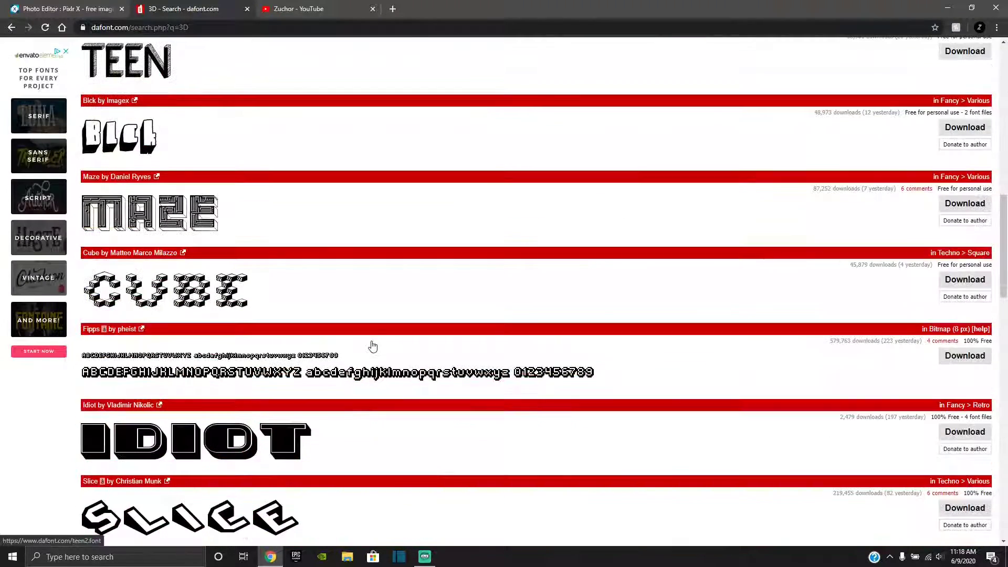
scroll(371, 341, "down", 1)
scroll(371, 341, "up", 14)
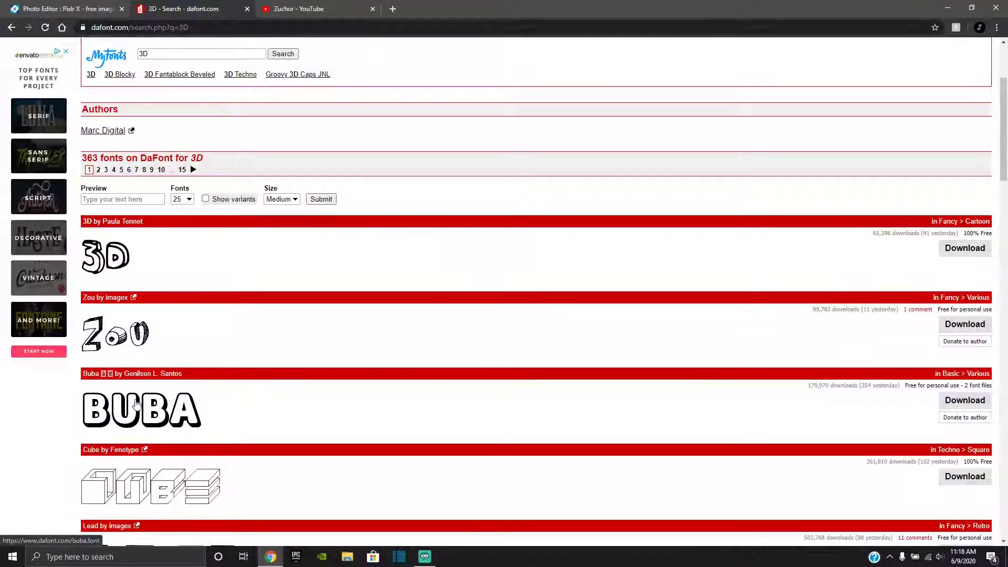
left_click(955, 401)
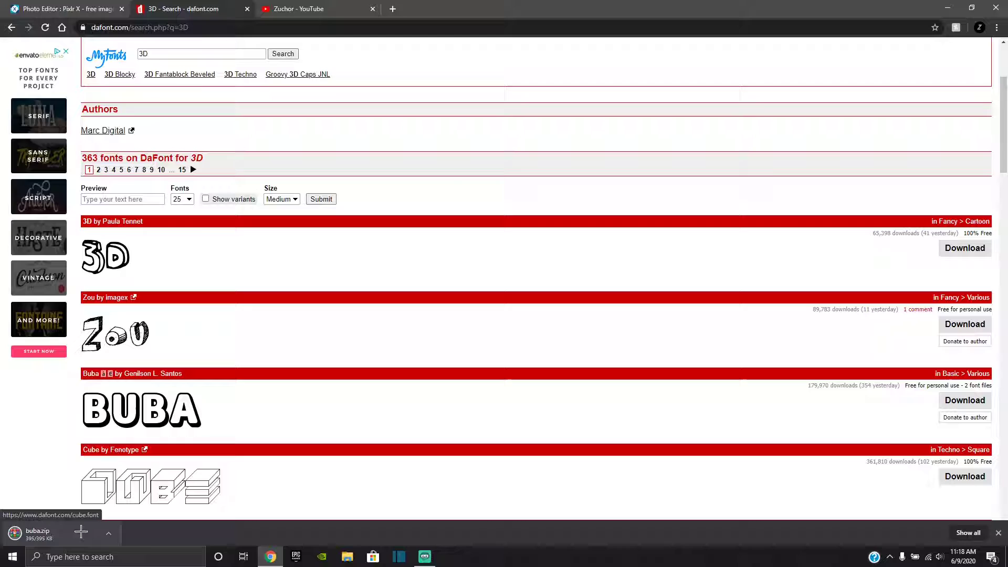
Step: Show buba.zip in the Downloads folder, extract it into a buba folder and open that folder
left_click(108, 533)
left_click(141, 498)
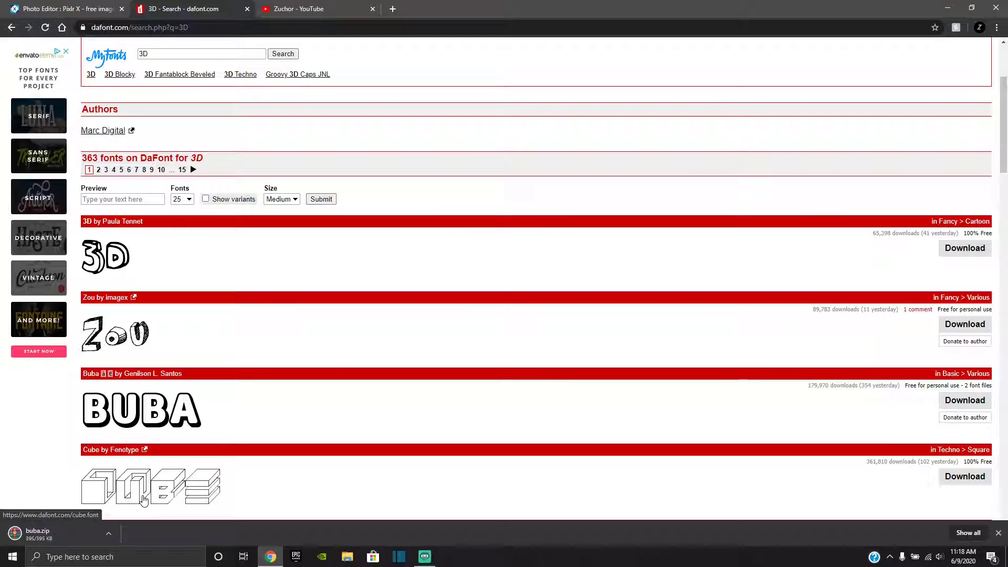
left_click(108, 533)
left_click(155, 500)
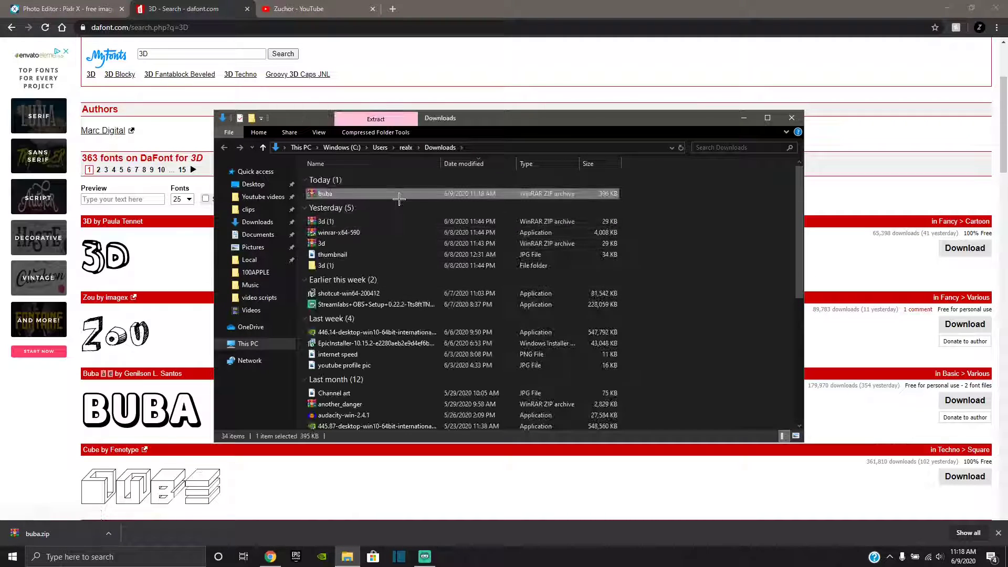
right_click(383, 193)
left_click(419, 236)
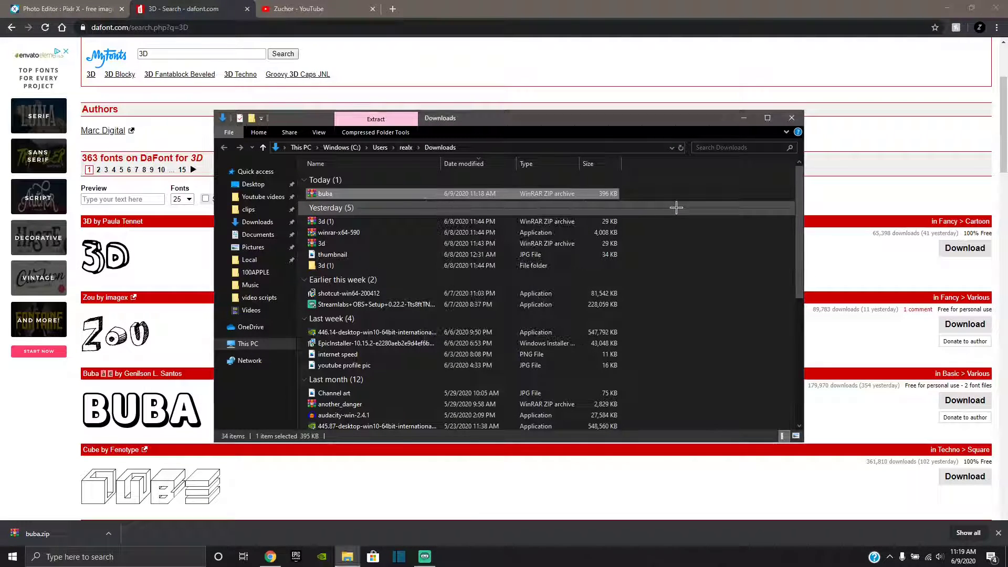
double_click(344, 208)
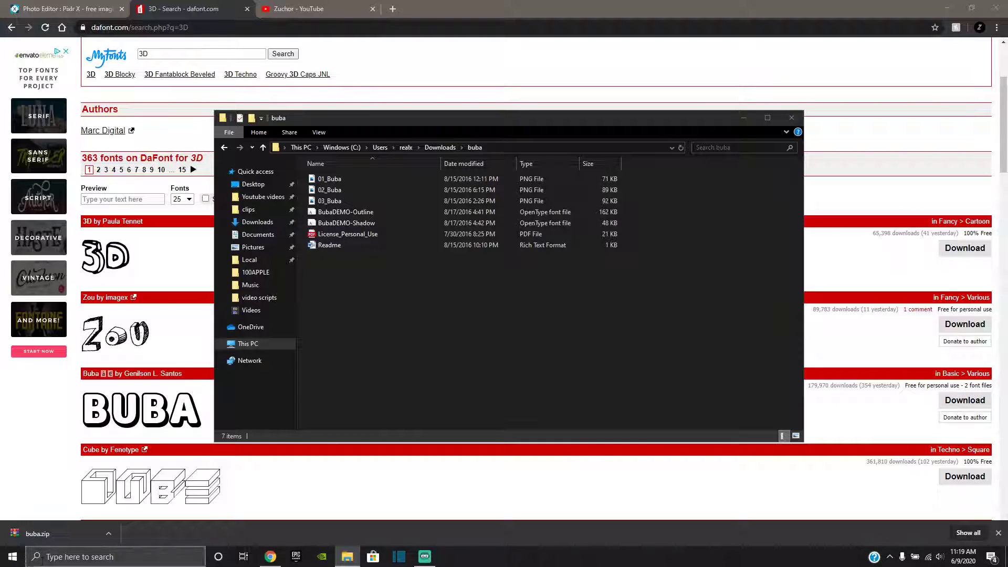
left_click(998, 533)
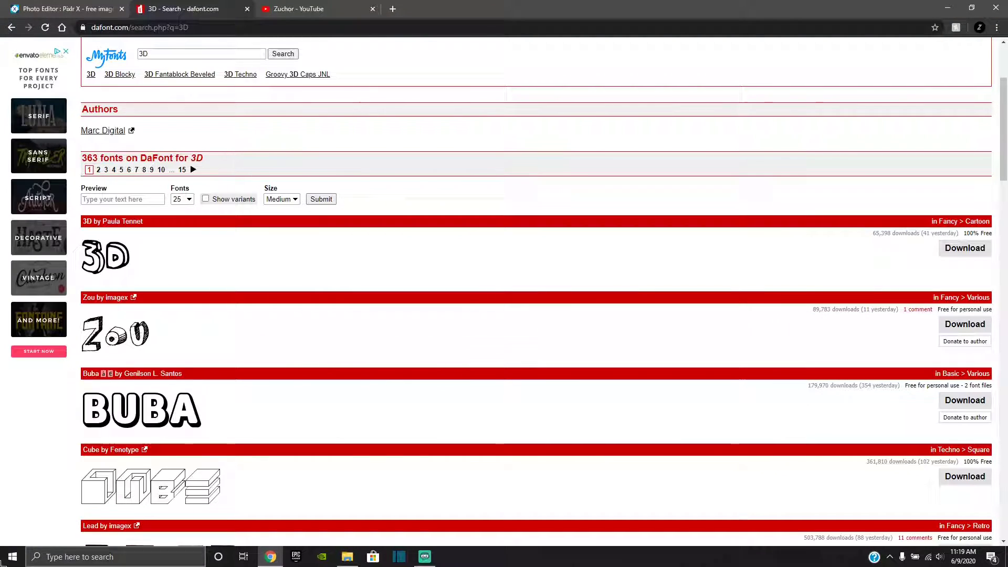
Step: Open the Fonts folder under Appearance and Personalization in the Control Panel
left_click(131, 557)
type("c")
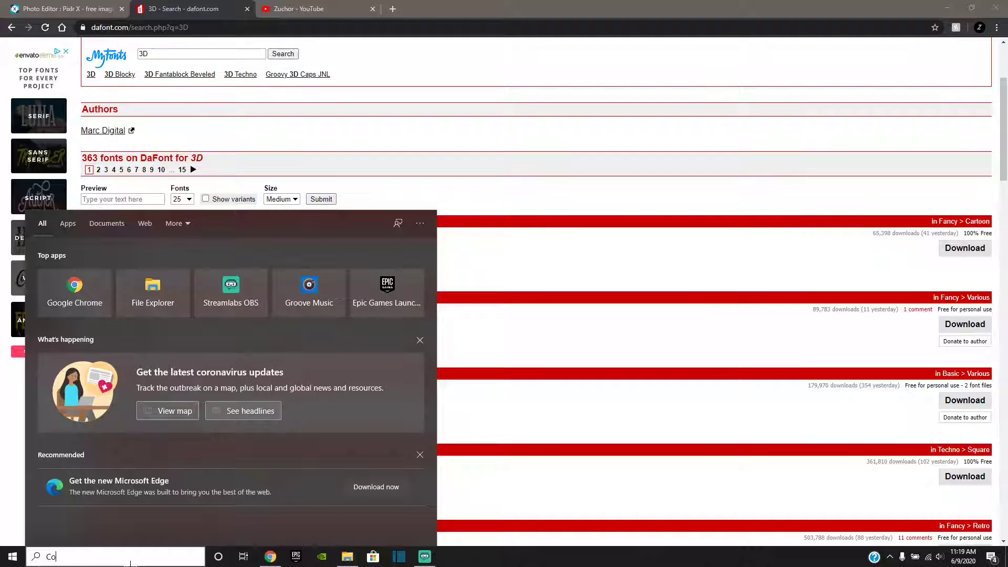
type("ontrol")
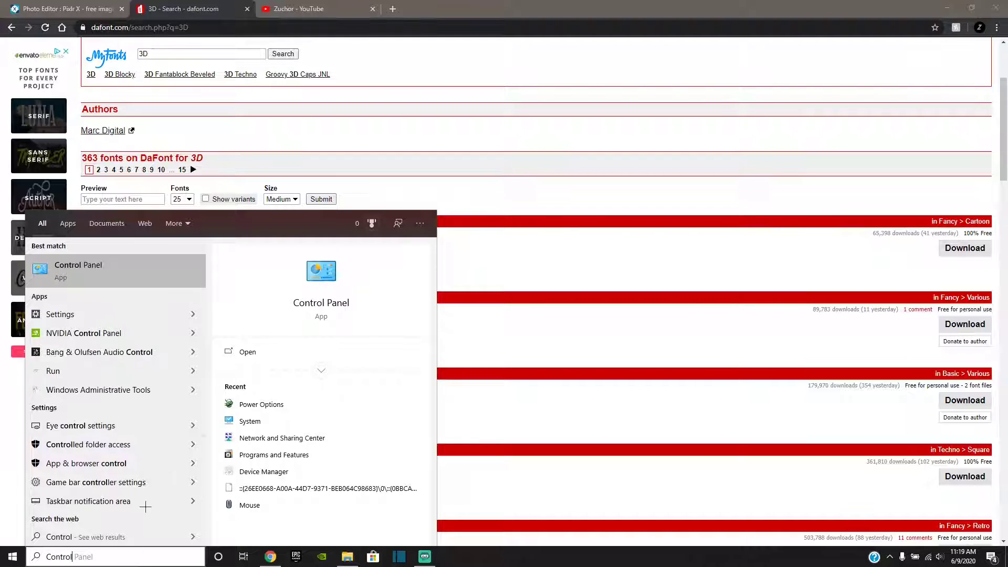
left_click(161, 277)
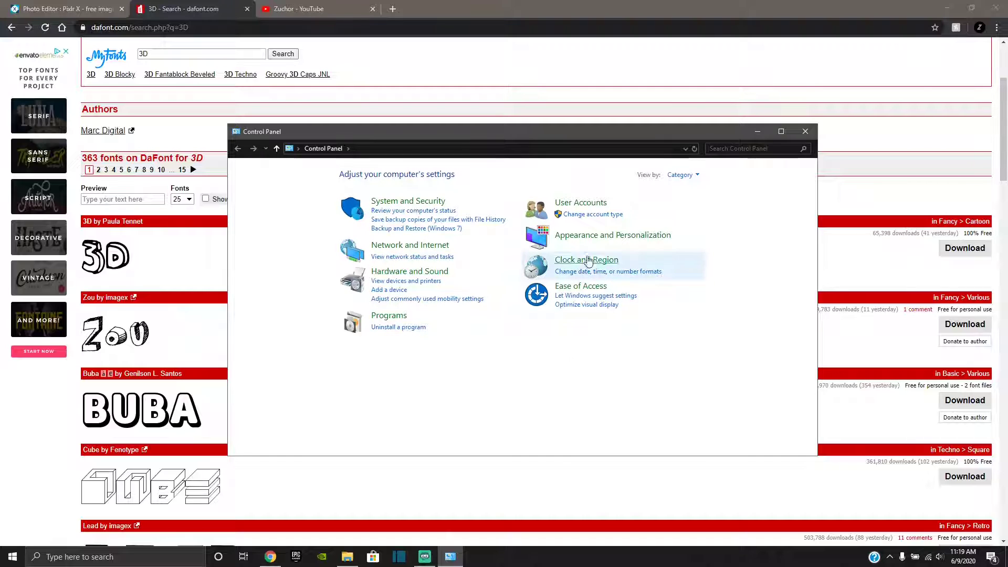
left_click(624, 235)
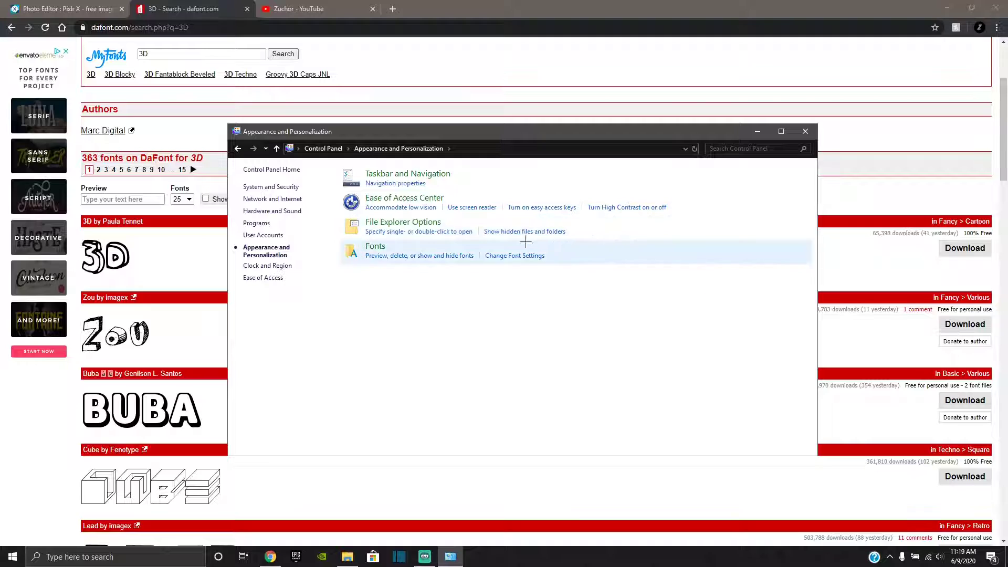
left_click(381, 250)
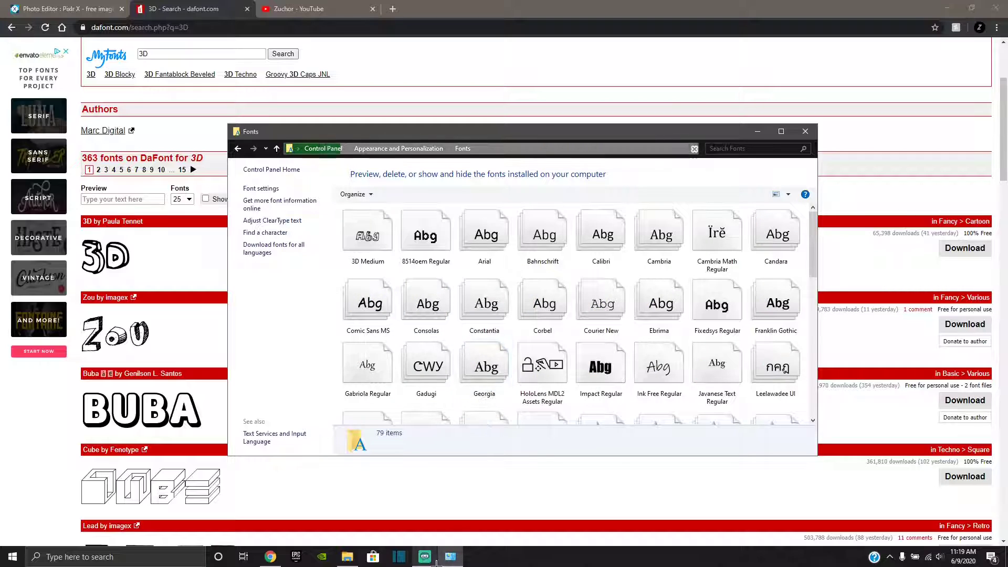
Step: Install BubaDEMO-Outline and BubaDEMO-Shadow by copying them from the buba folder into the Fonts folder, and close both windows
left_click(347, 556)
left_click_drag(611, 119, 376, 115)
left_click_drag(402, 217, 48, 195)
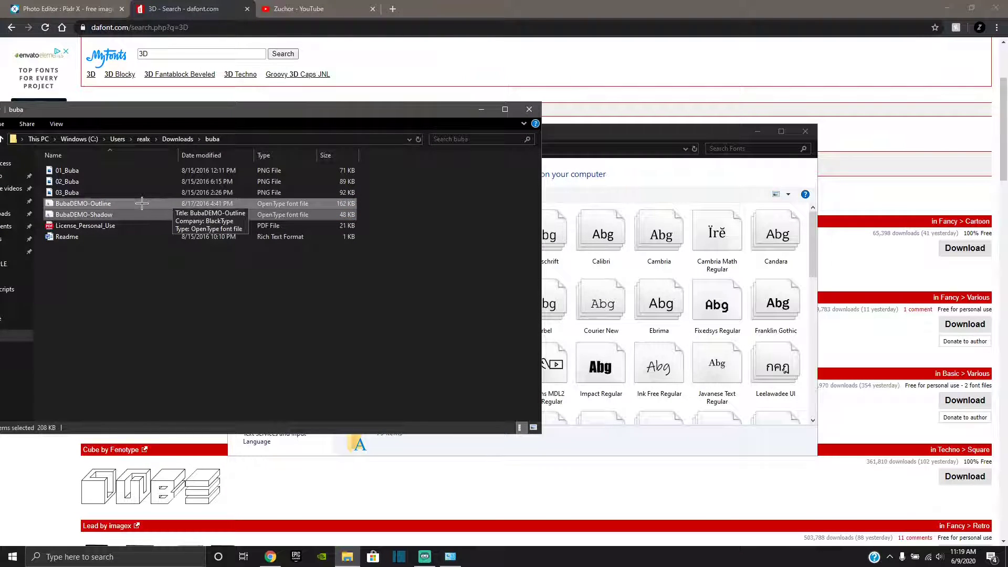
left_click_drag(142, 203, 688, 262)
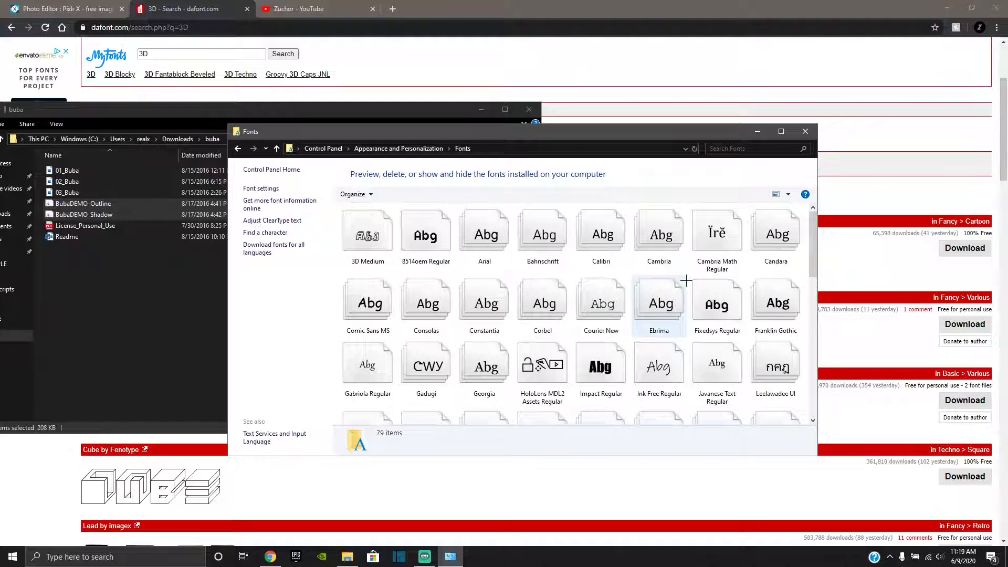
left_click(529, 109)
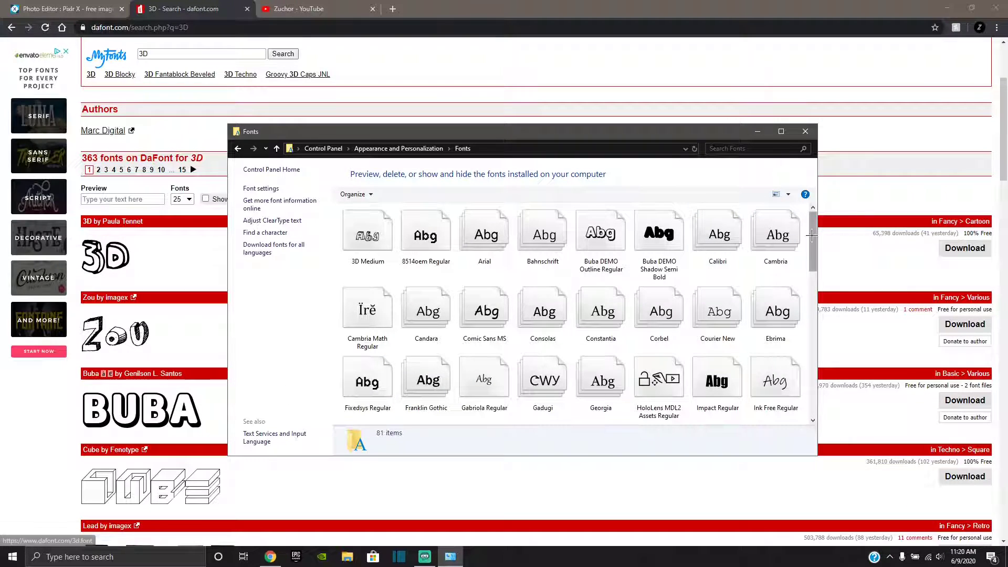
left_click_drag(811, 236, 694, 218)
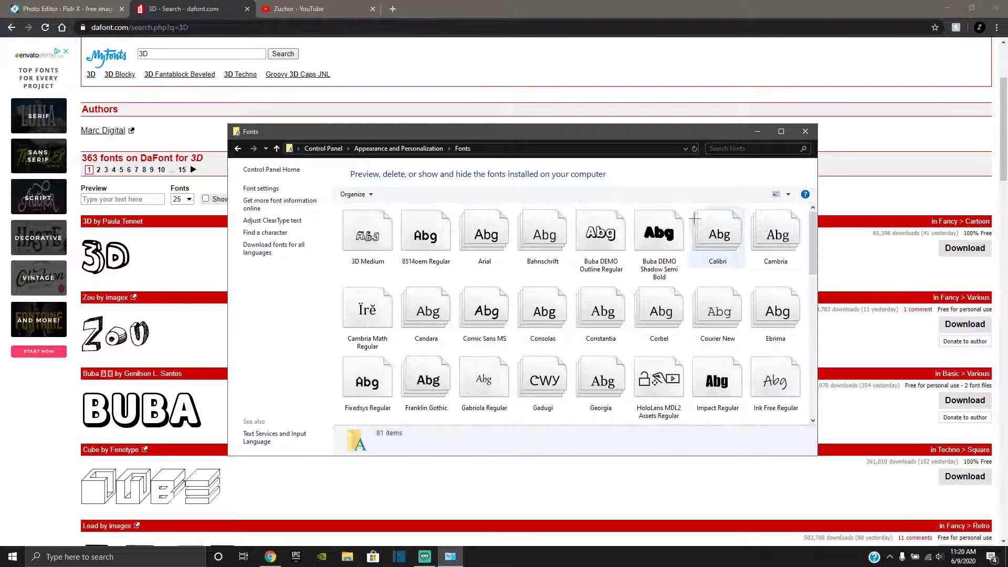
left_click(805, 130)
Step: Switch back to Pixlr X and apply BubaDEMO-Outline as a local font to the "Problems are not stop signs" text
key("ctrl+1")
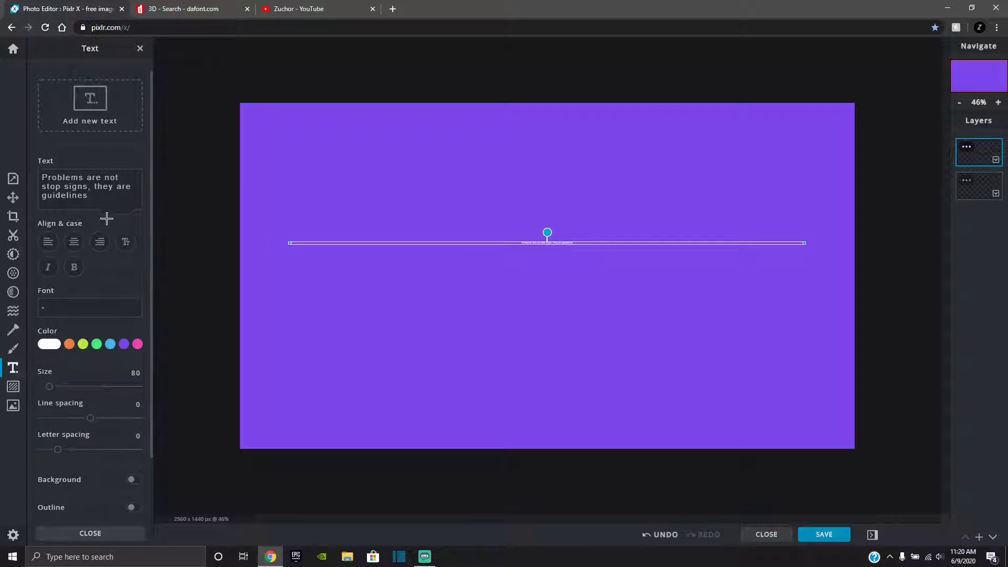
left_click(84, 309)
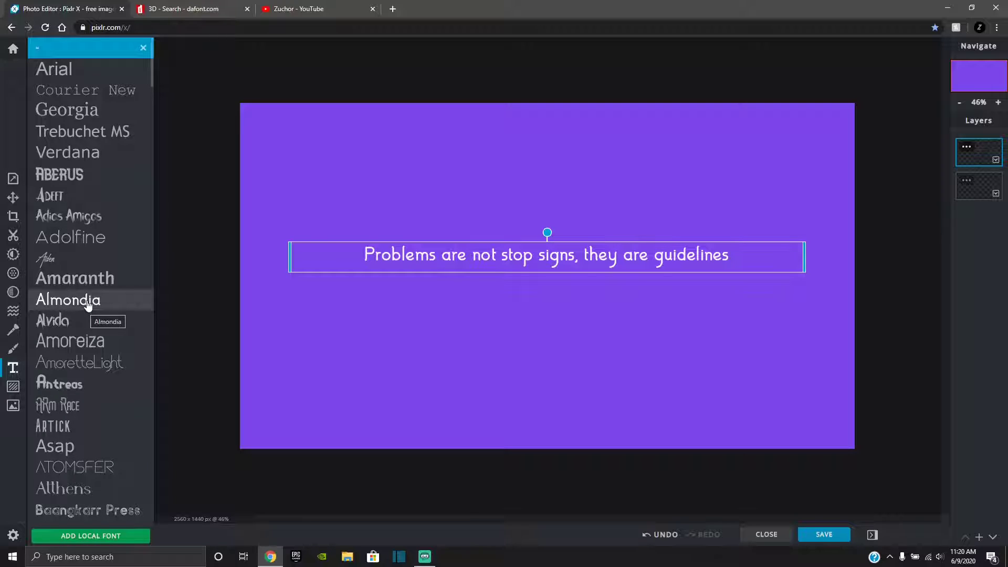
scroll(96, 189, "down", 2)
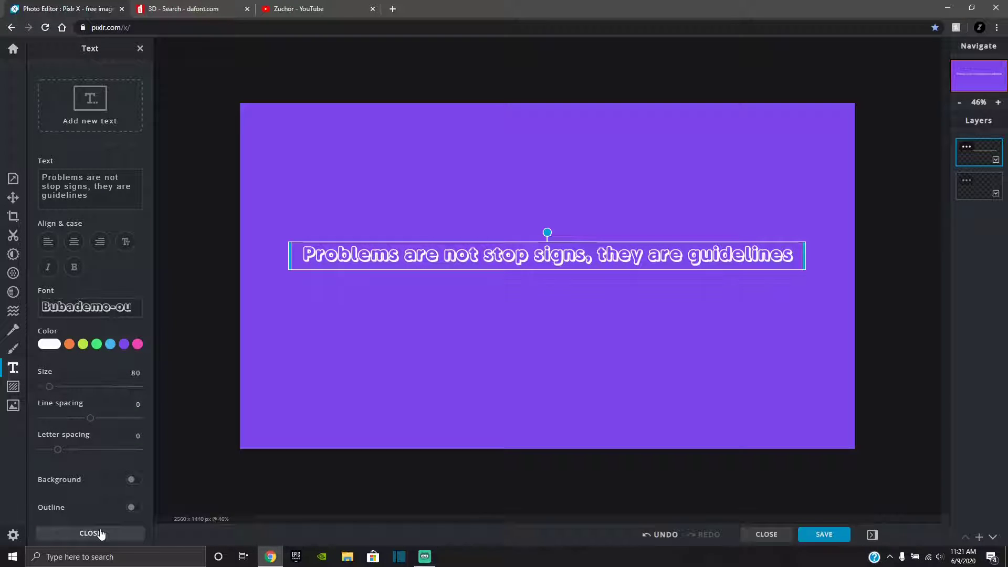
left_click(90, 533)
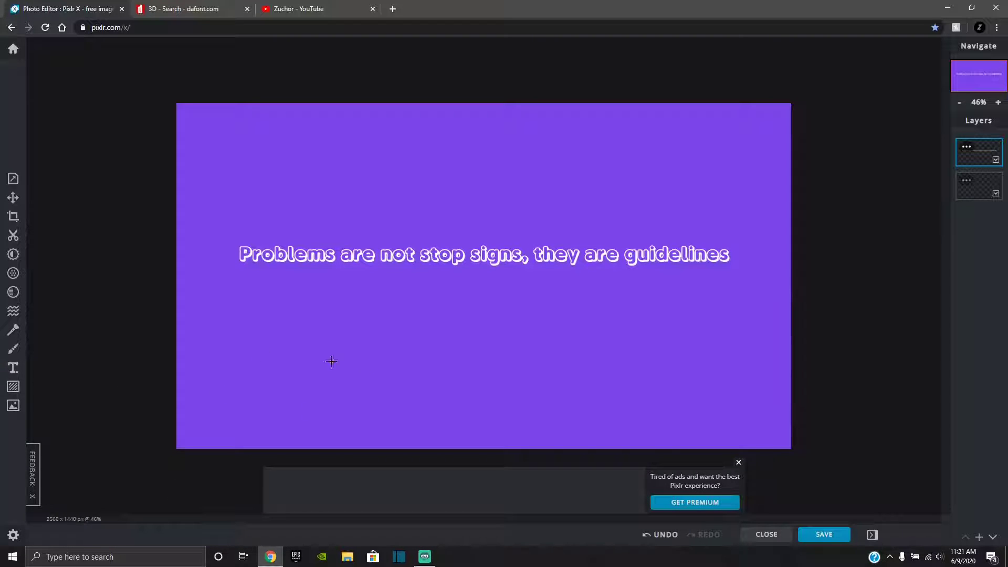
left_click(13, 369)
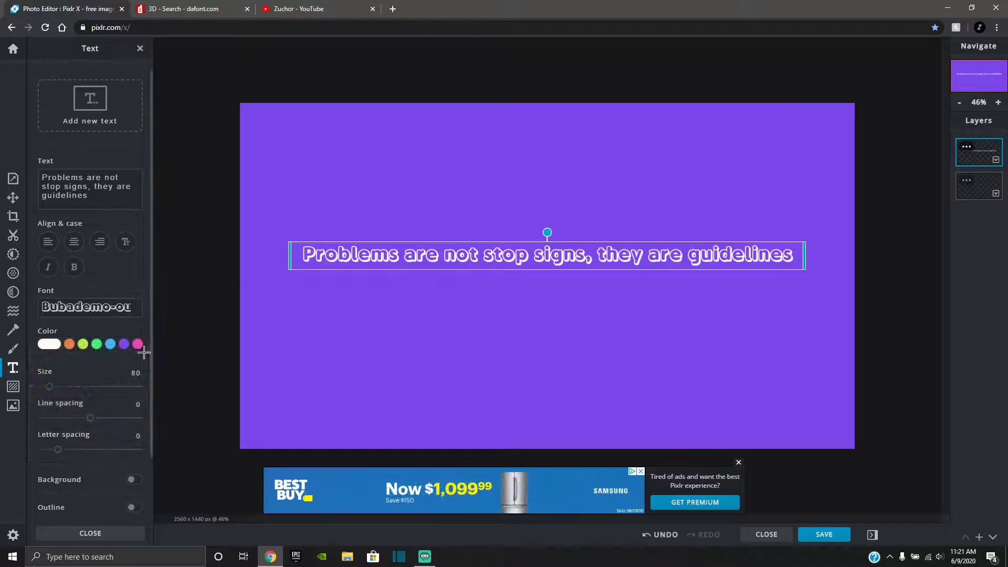
left_click(109, 315)
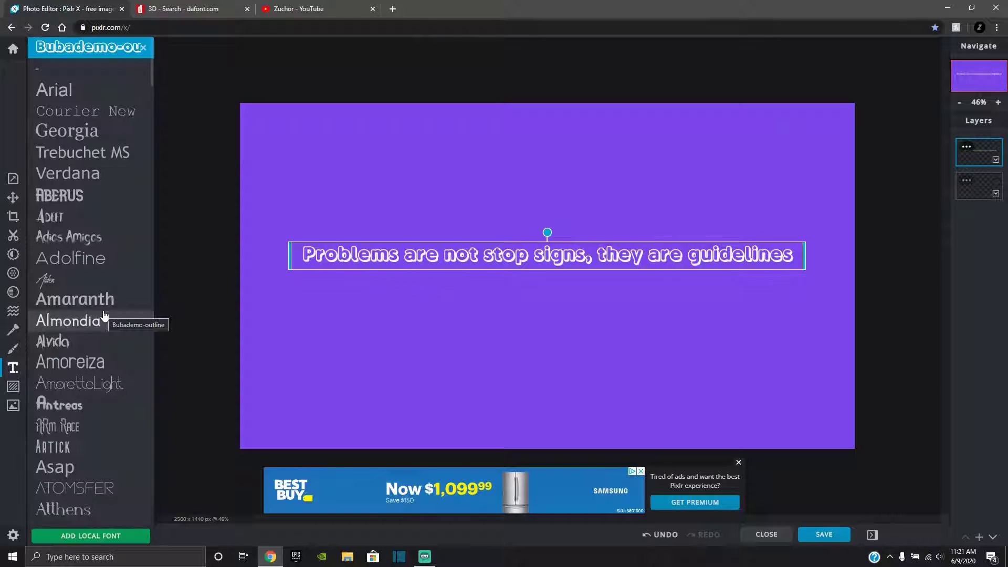
left_click(75, 538)
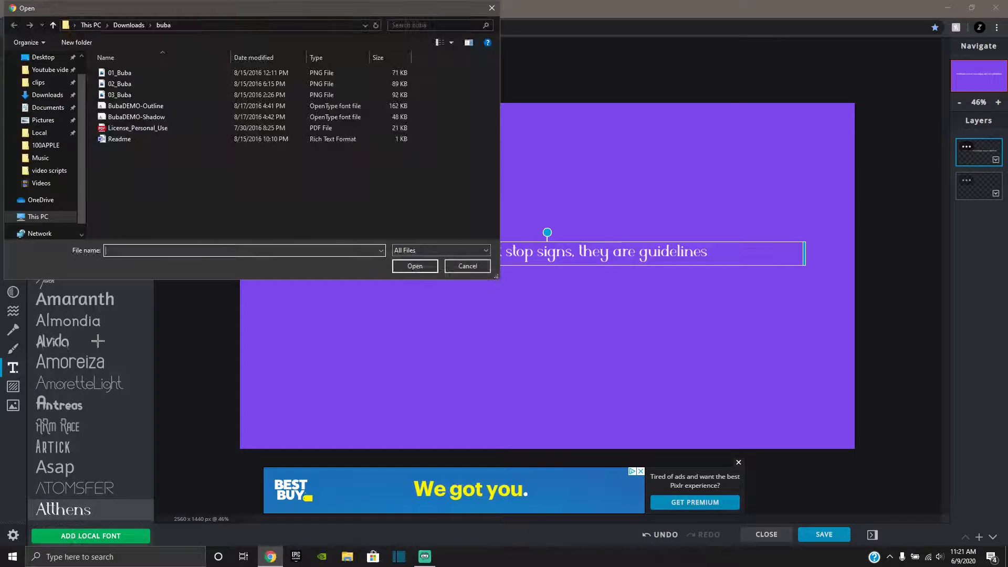
double_click(128, 99)
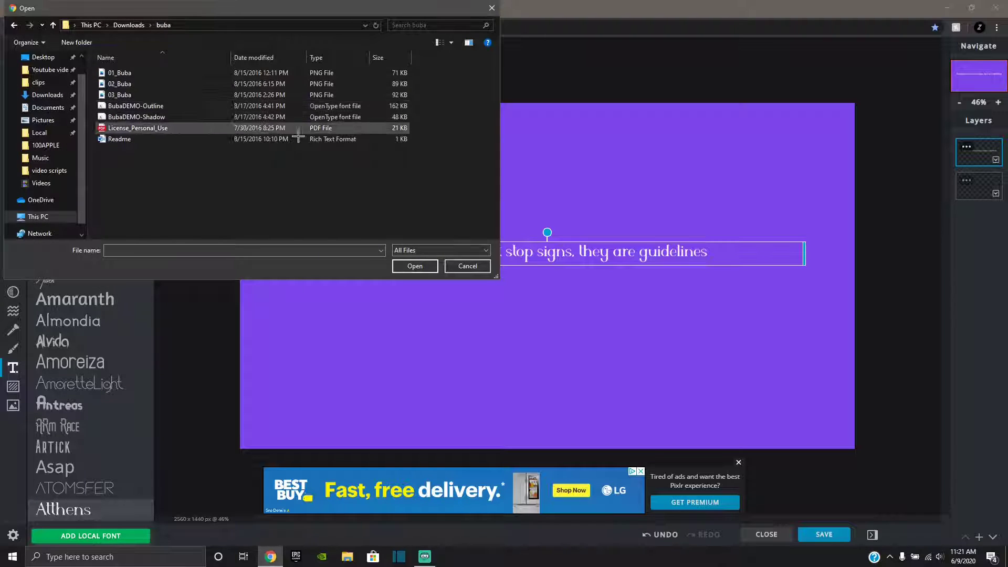
left_click(491, 8)
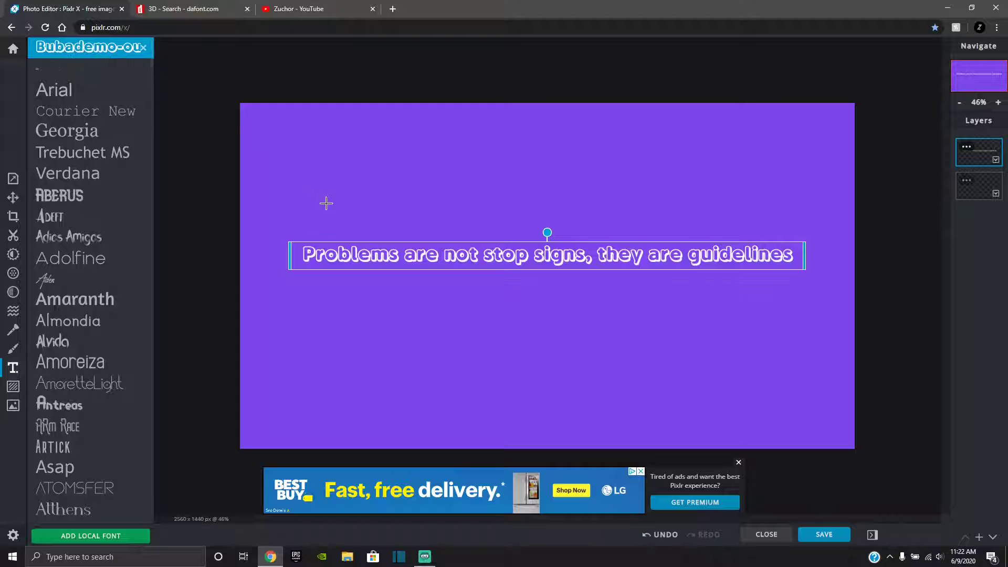
left_click(228, 275)
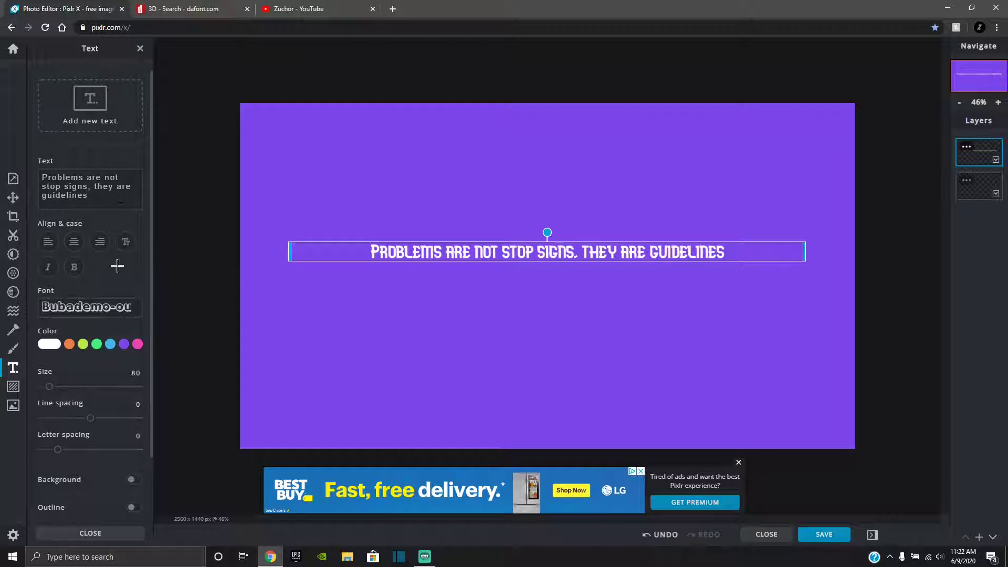
Step: Replace the sample sentence with the word Mystic in the Bubademo-outline font
left_click(113, 307)
left_click(108, 80)
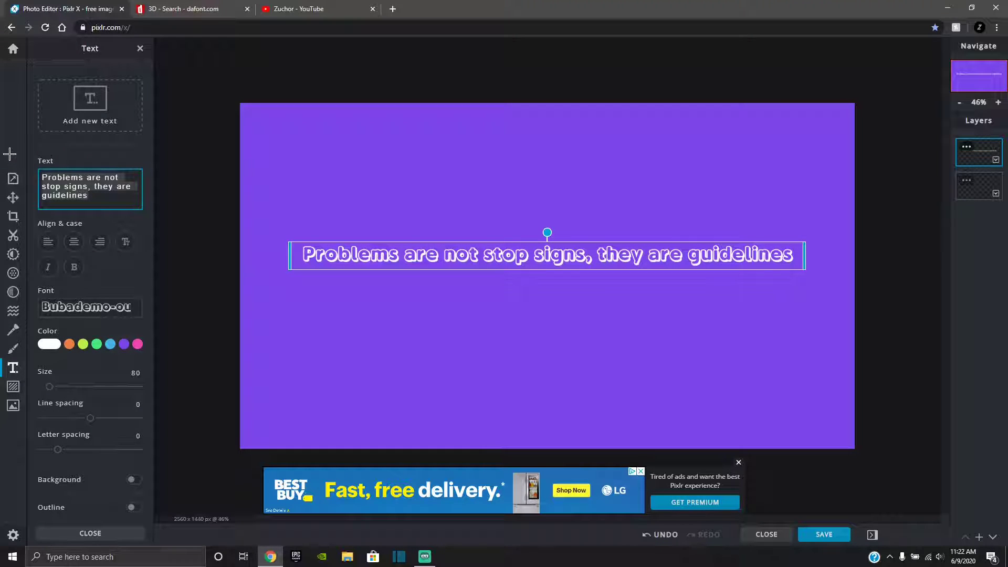
type("Myst")
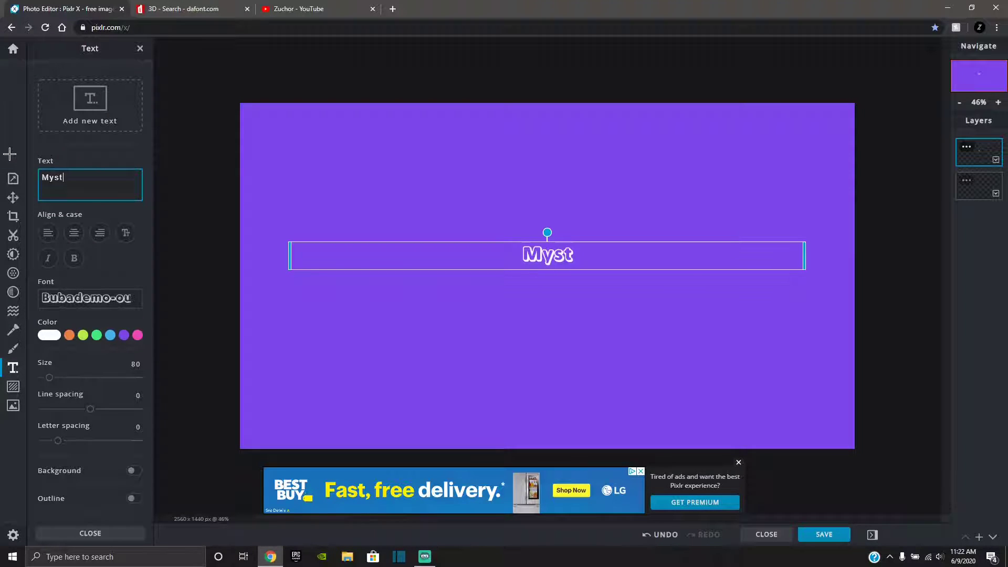
type("ic")
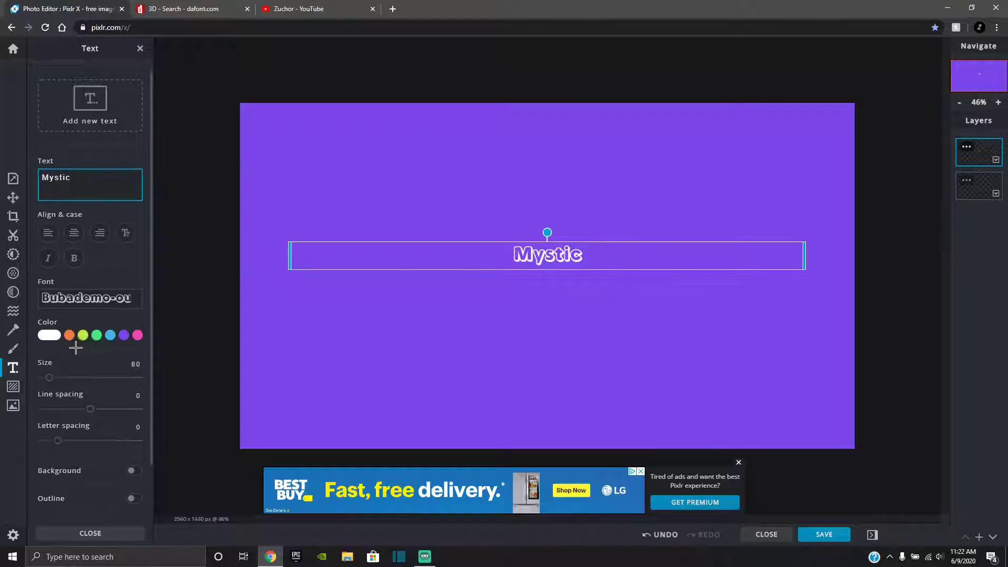
Step: Format the Mystic text as black (#000000) italics at size 163
left_click(52, 336)
left_click_drag(66, 366, 38, 402)
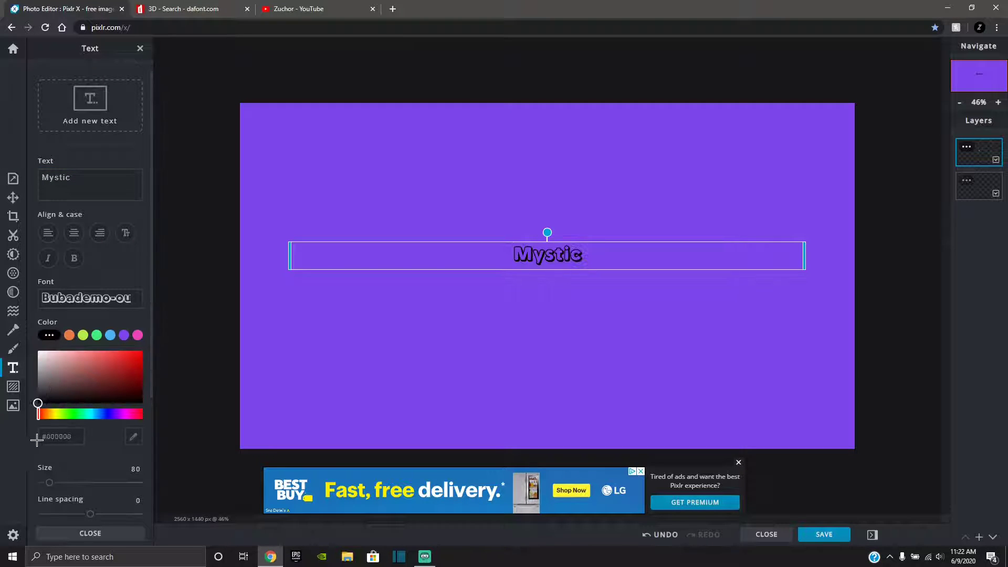
left_click(47, 436)
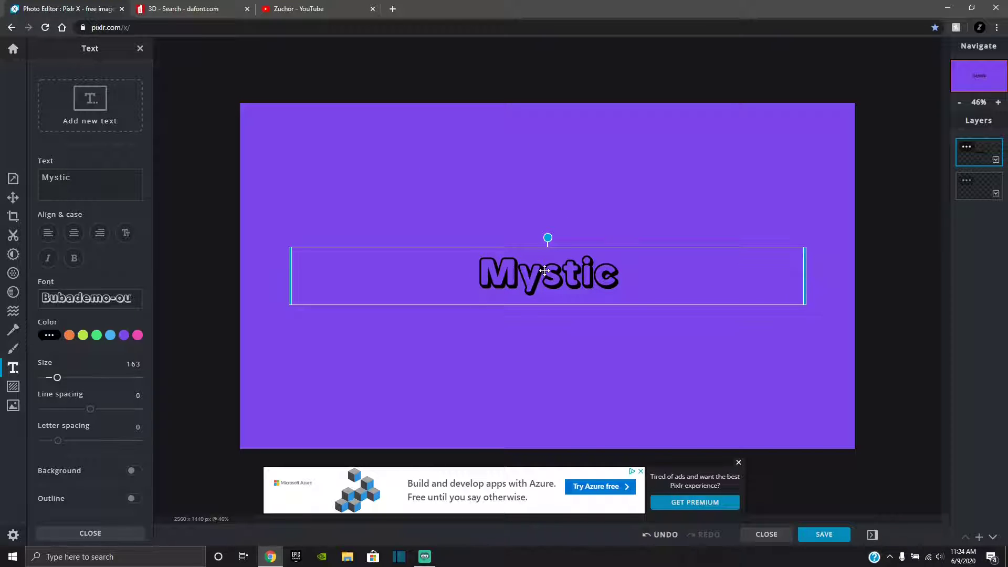
key("ctrl+i")
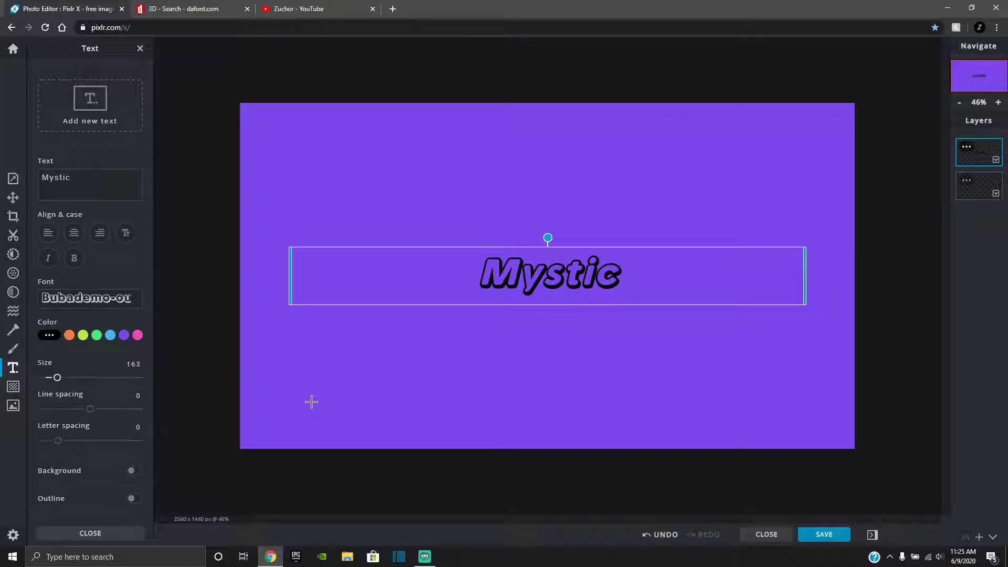
Step: Browse the font list and change the Mystic text's font to Bahram
left_click(89, 300)
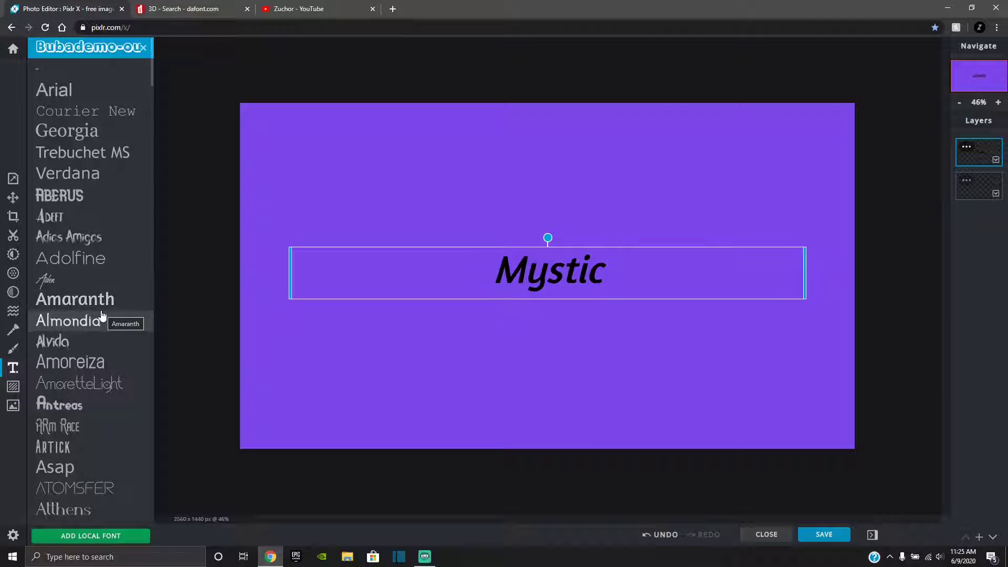
scroll(101, 342, "down", 3)
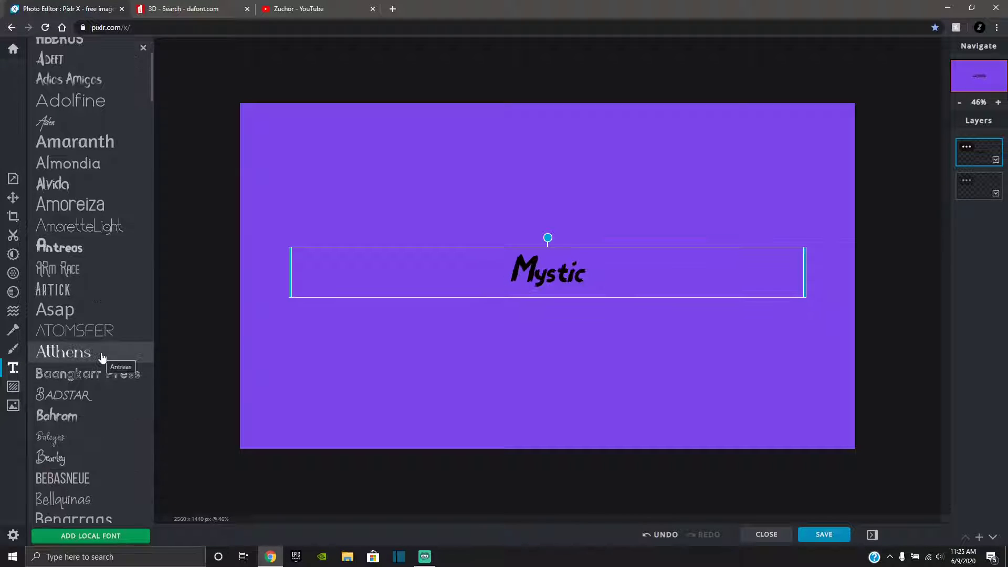
scroll(102, 358, "down", 1)
scroll(103, 358, "down", 1)
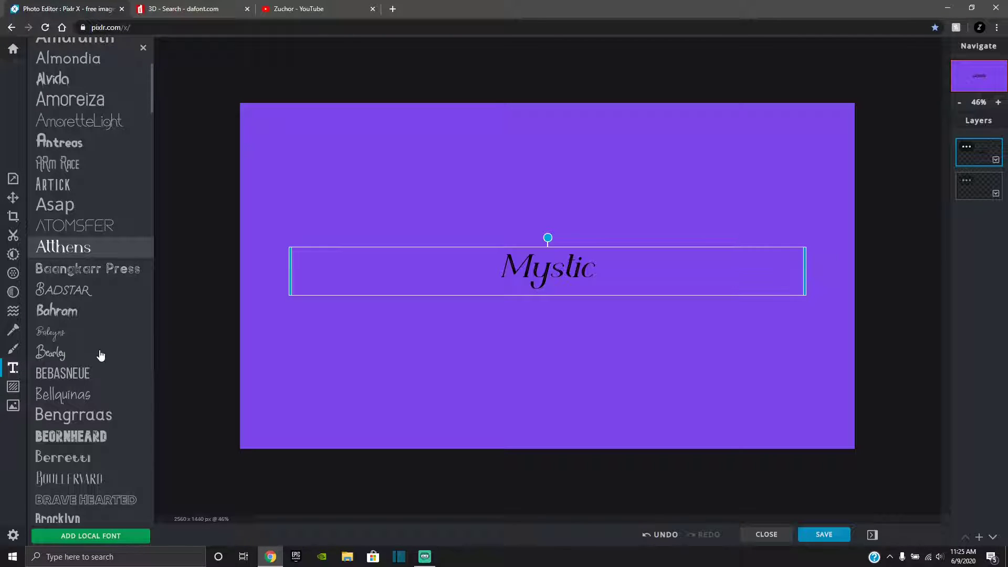
scroll(101, 354, "down", 2)
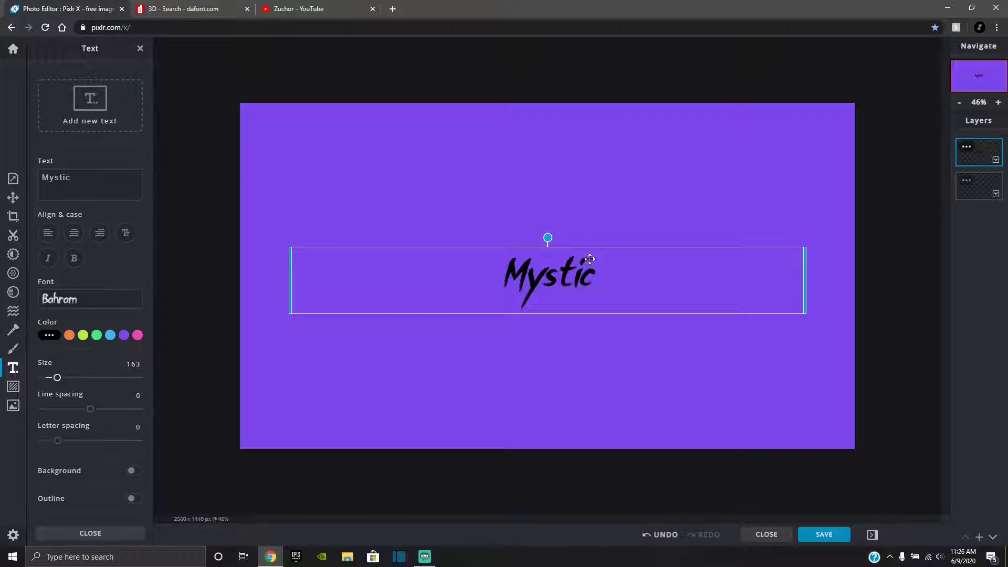
Step: Enlarge the Mystic text to size 190, reposition it near the canvas centre, and reopen its text settings
mouse_move(543, 279)
left_mouse_down()
mouse_move(529, 275)
mouse_move(550, 281)
left_mouse_up()
left_click(903, 409)
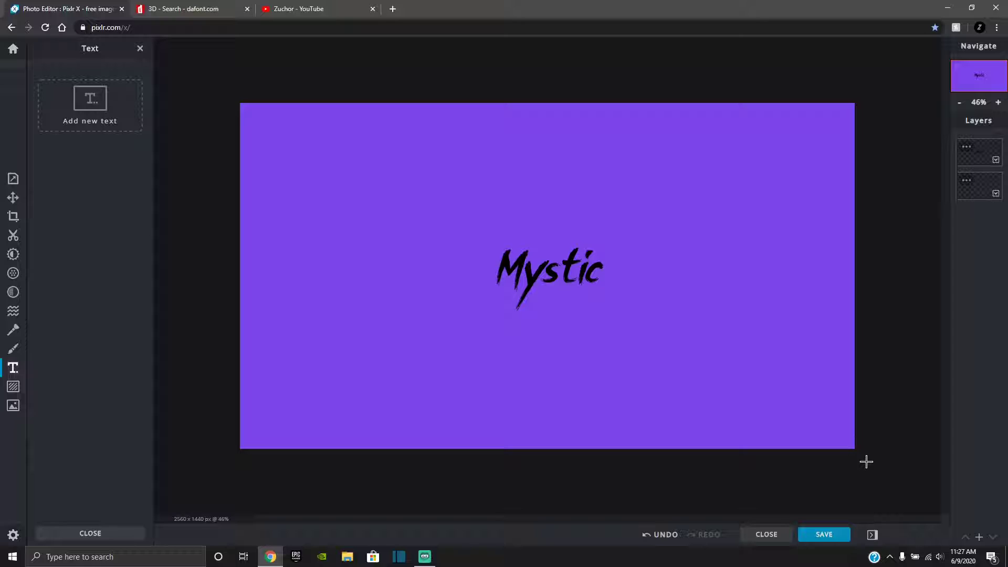
left_click(14, 368)
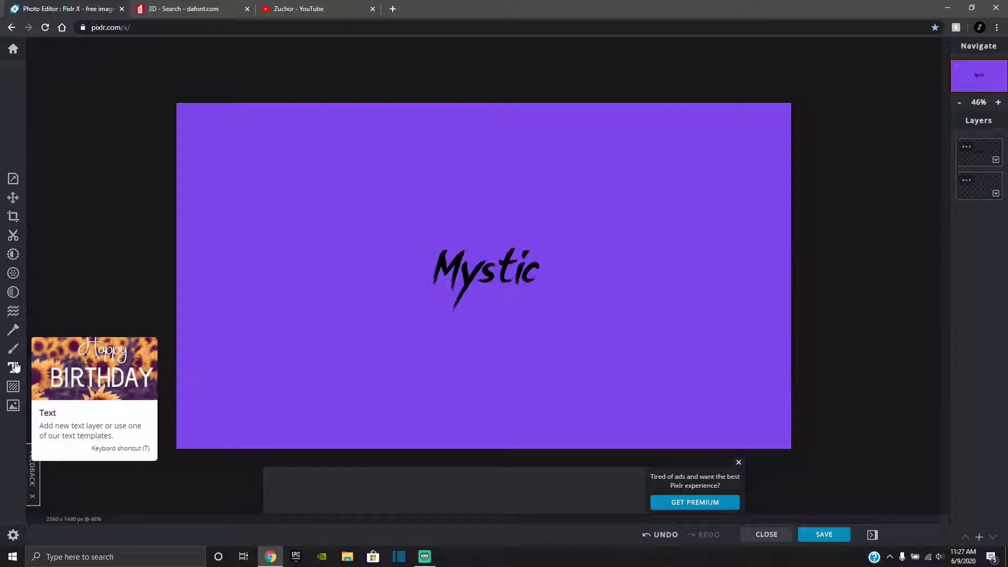
left_click(15, 367)
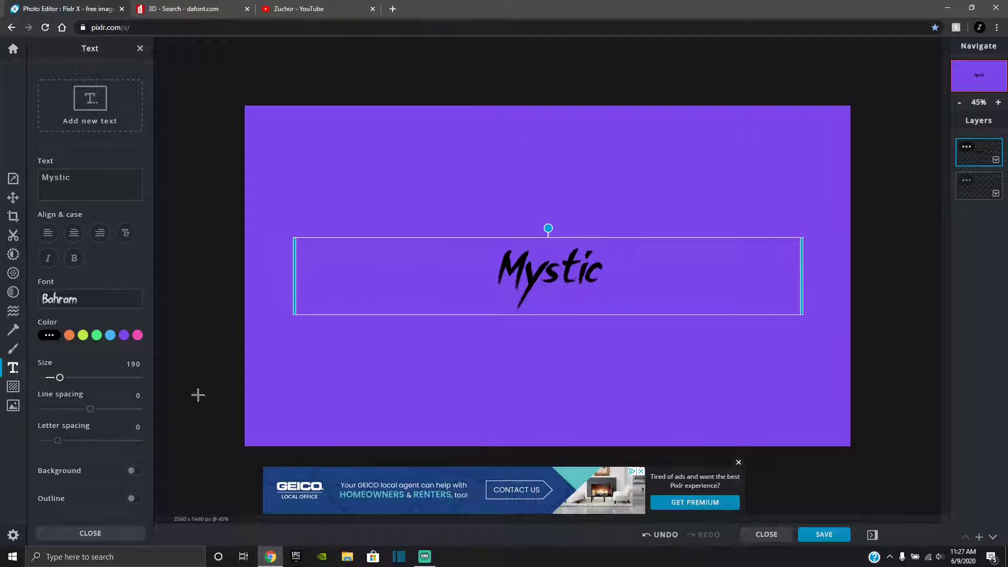
Step: Try an outline on the Mystic text, remove it, and turn on the text's shadow instead
left_click(133, 498)
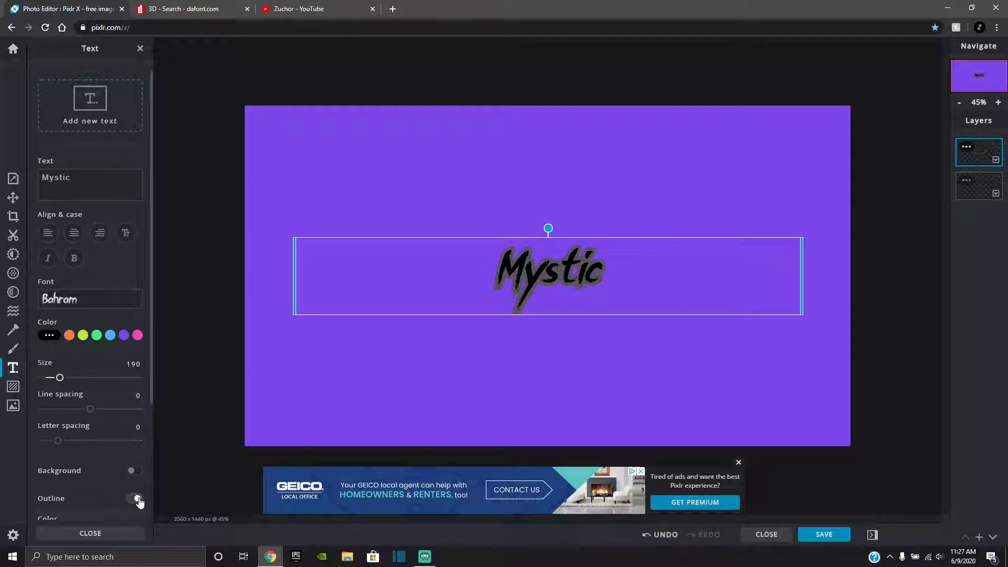
left_click(137, 500)
scroll(138, 500, "down", 1)
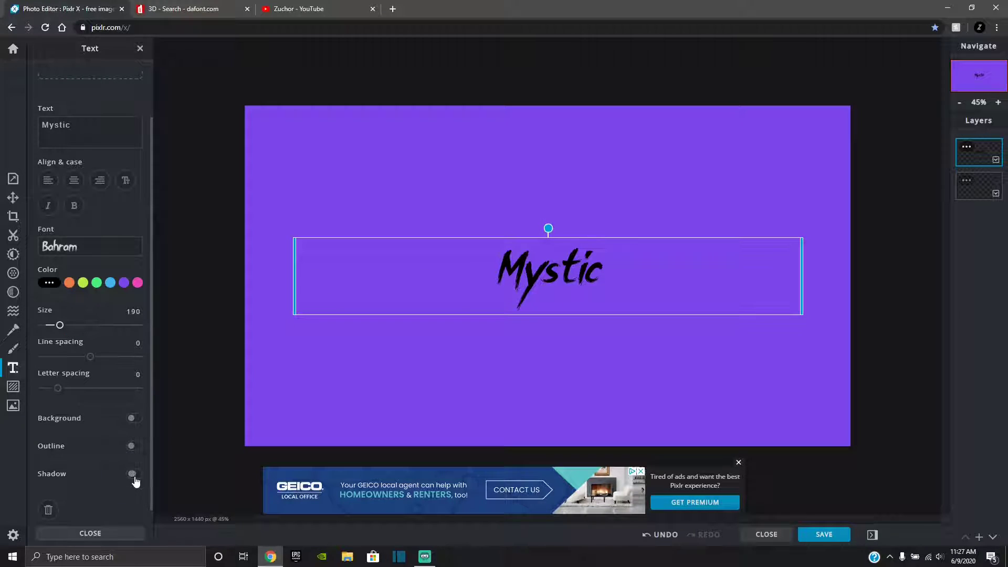
left_click(134, 475)
scroll(87, 483, "down", 2)
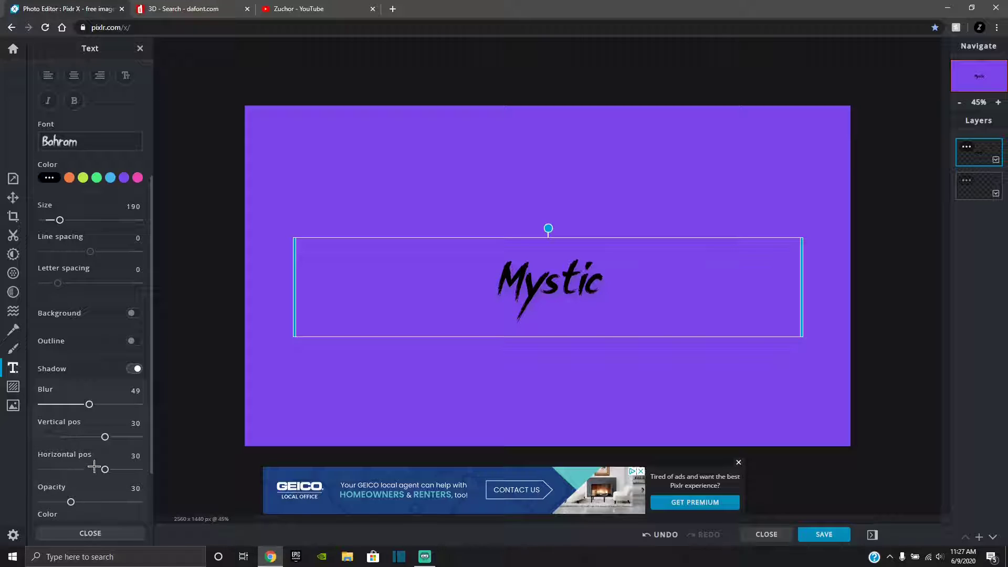
Step: Set the Mystic text's shadow to blur 0, vertical position 27, horizontal position 37 and opacity 98, and deselect the text
scroll(87, 456, "down", 1)
mouse_move(105, 385)
left_mouse_down()
mouse_move(172, 387)
mouse_move(117, 387)
left_mouse_up()
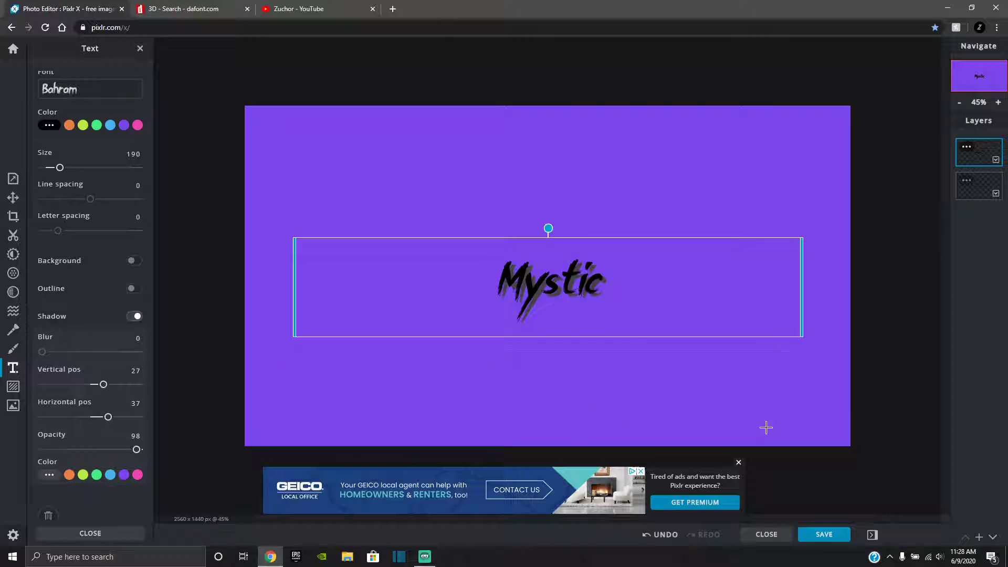
left_click(766, 428)
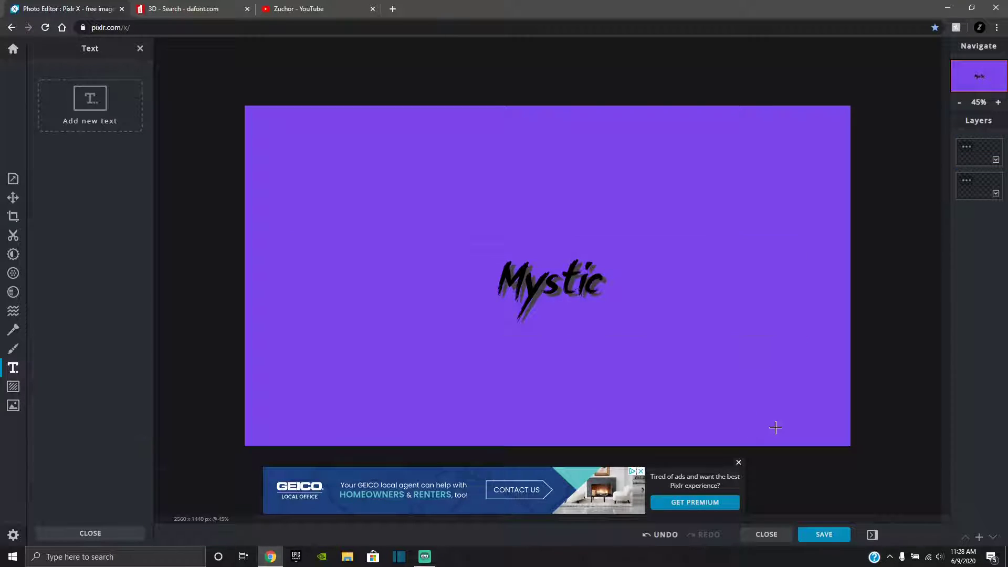
Step: Reselect the Mystic text, try white as its color, and settle on red (#FF0000)
left_click(13, 368)
left_click(13, 367)
left_click(515, 278)
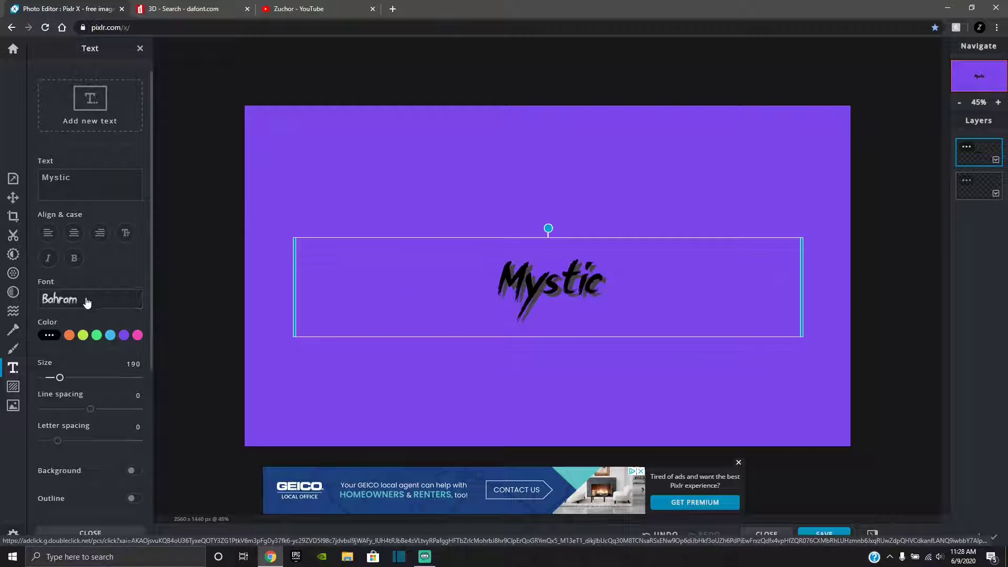
left_click(49, 335)
left_click_drag(56, 373, 38, 351)
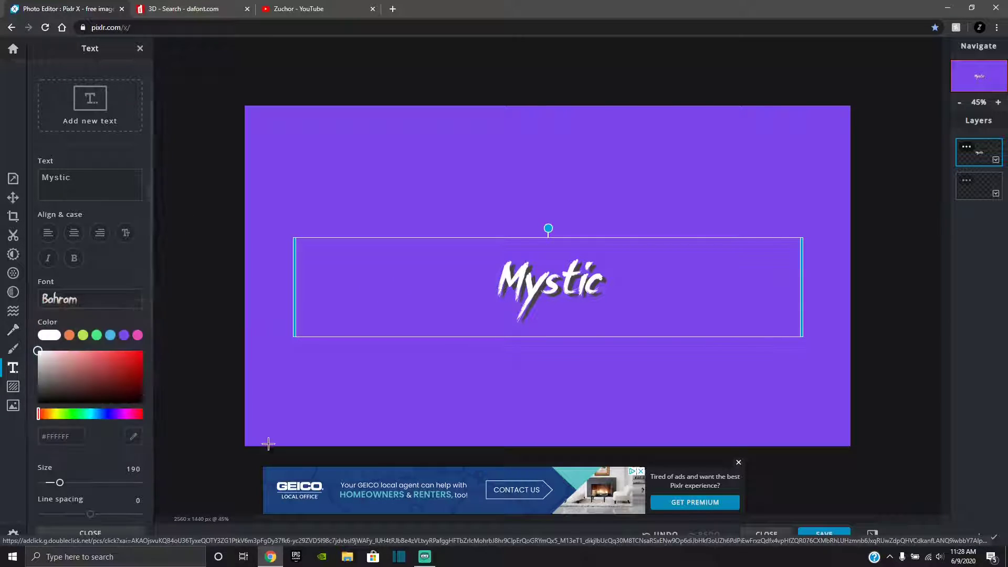
left_click_drag(121, 357, 167, 339)
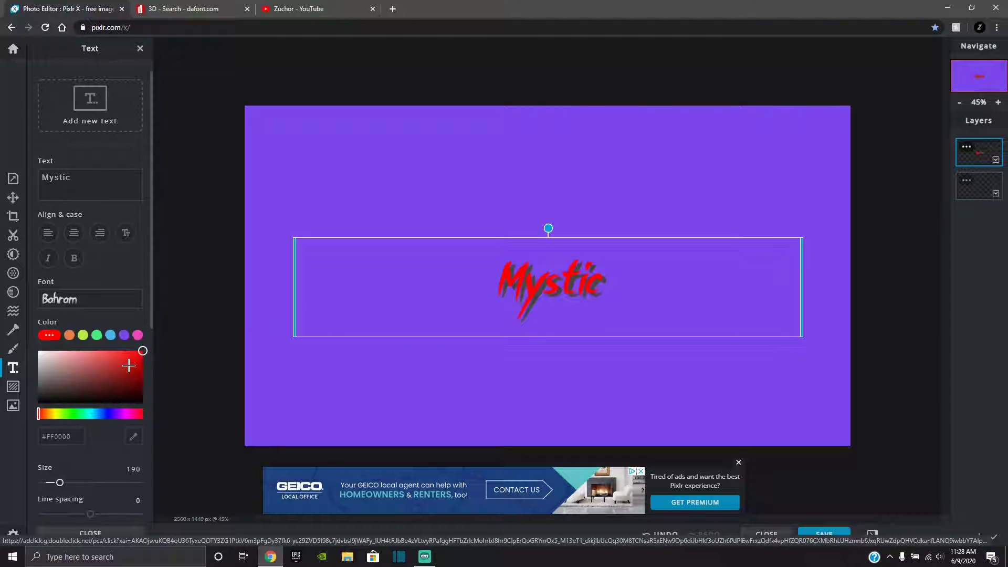
left_click(702, 402)
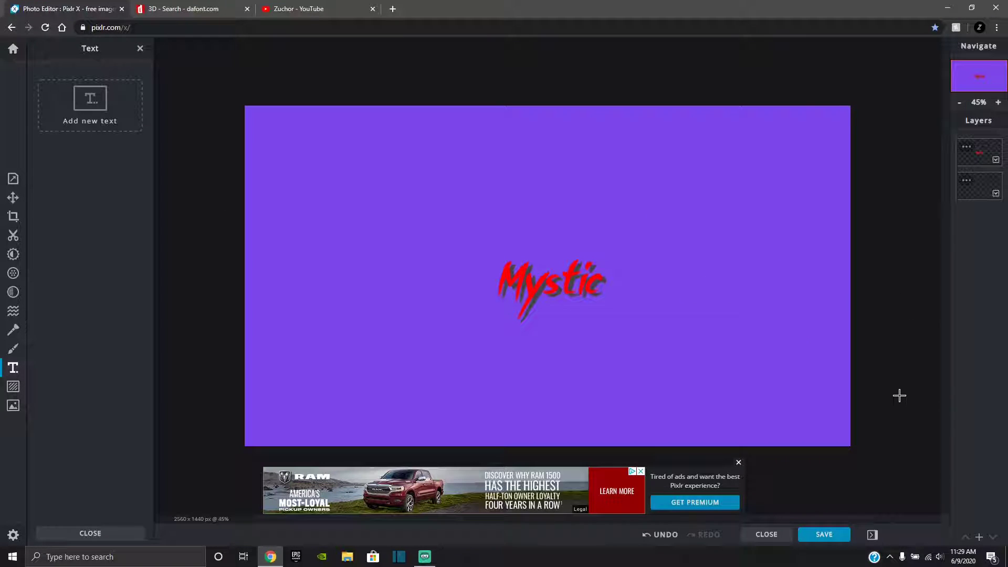
left_click(740, 462)
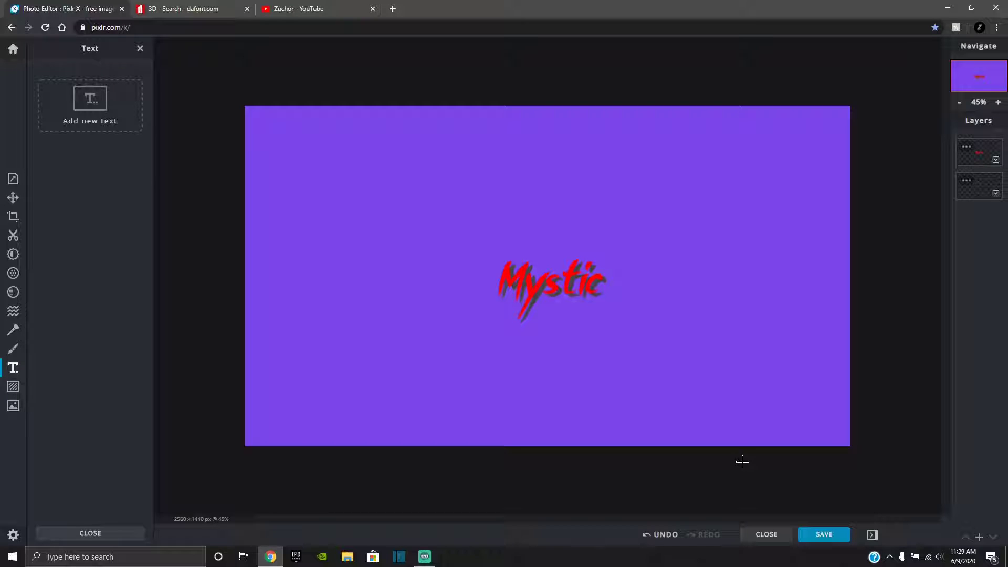
left_click(810, 535)
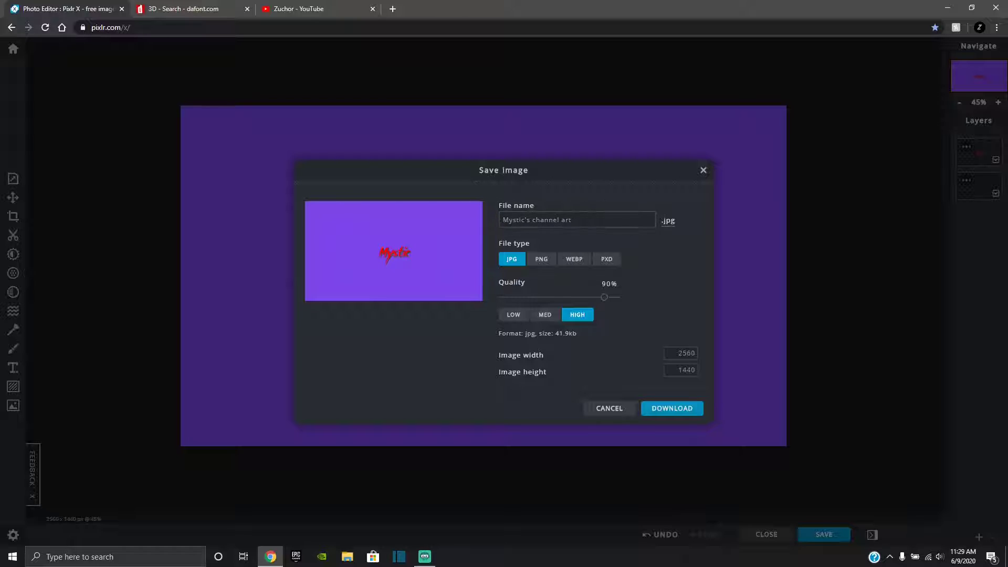
left_click_drag(604, 297, 619, 298)
left_click(679, 412)
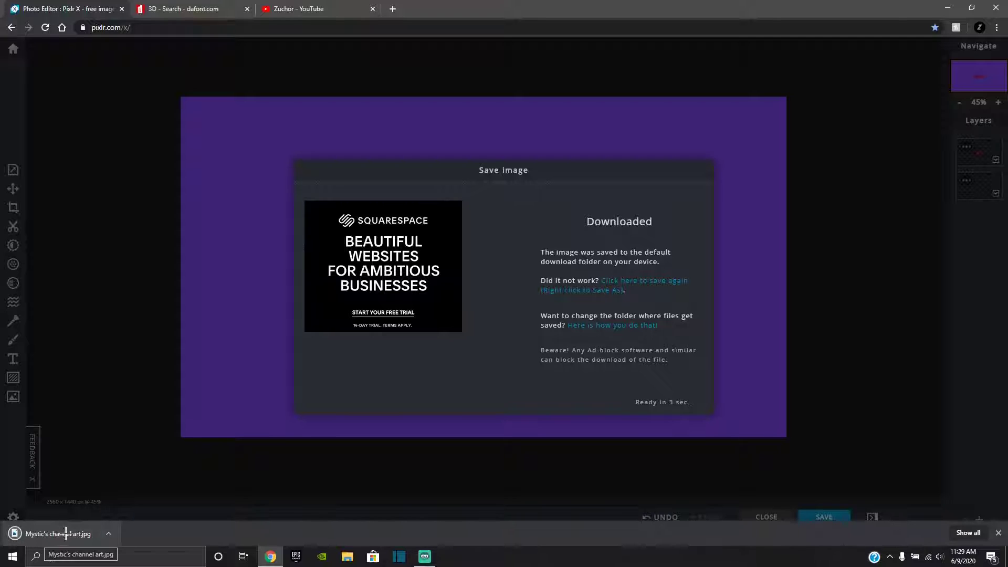
Step: Show the downloaded channel art file in its folder, and close the folder window and the save dialog
left_click(110, 534)
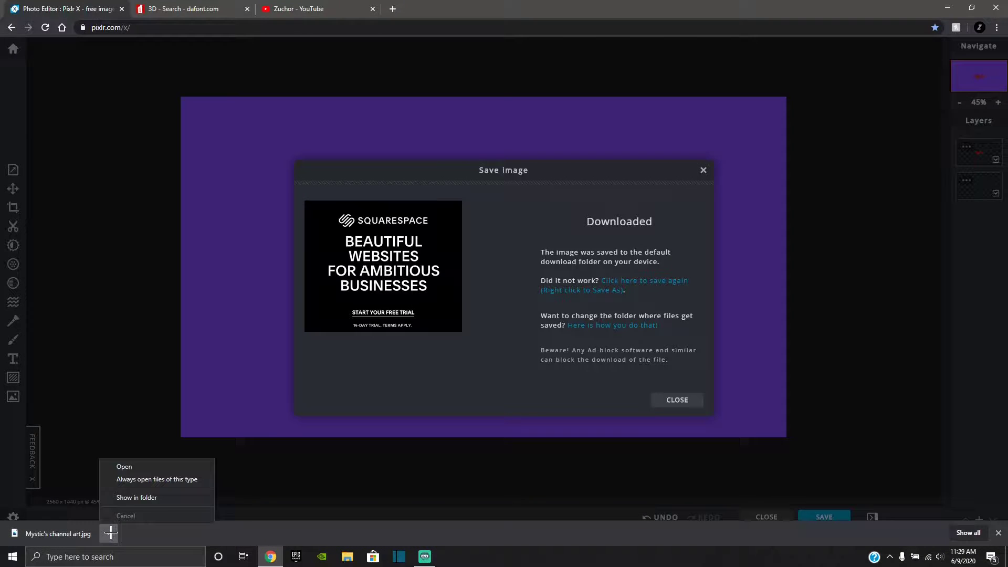
left_click(134, 502)
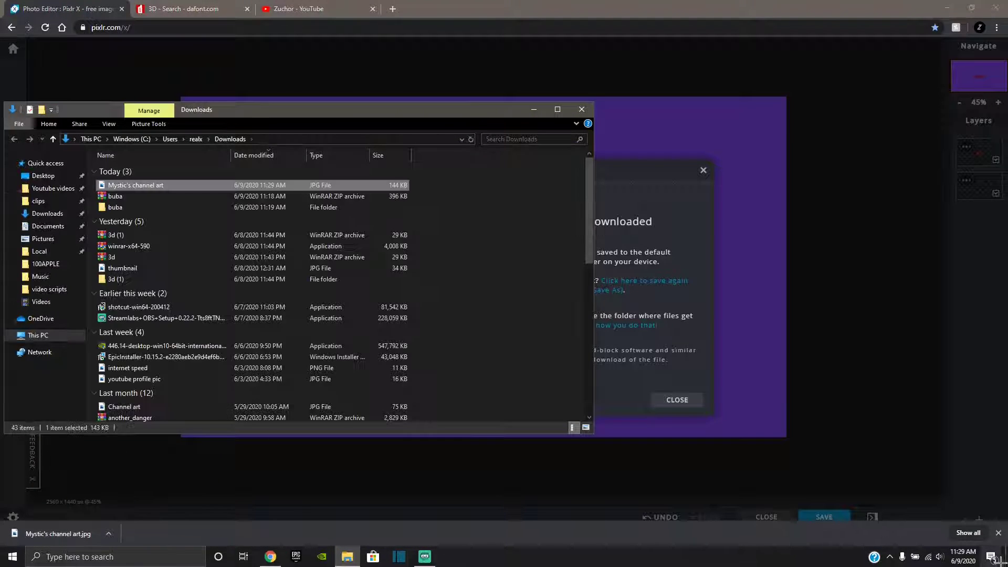
left_click(1000, 534)
left_click(347, 557)
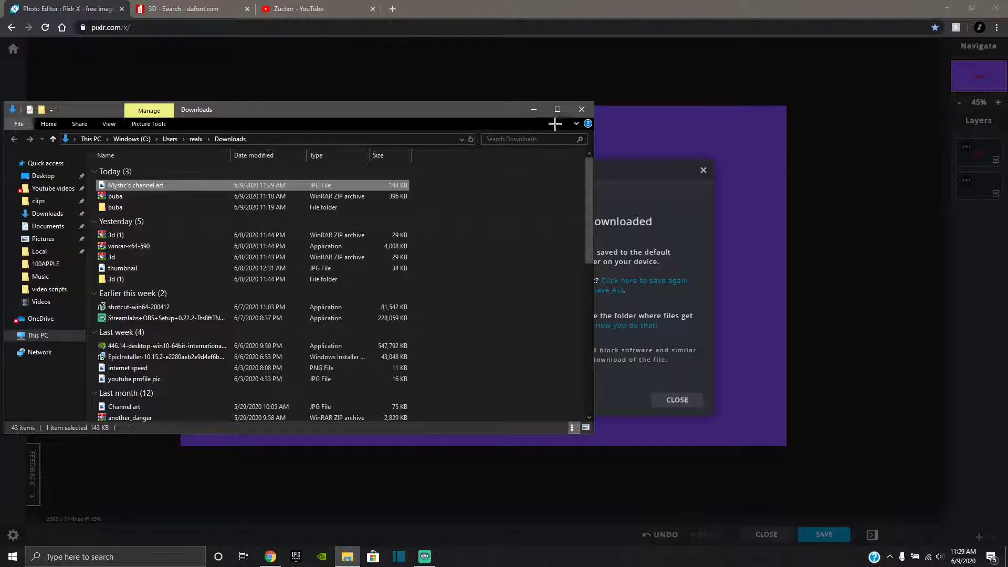
left_click(581, 109)
left_click(704, 170)
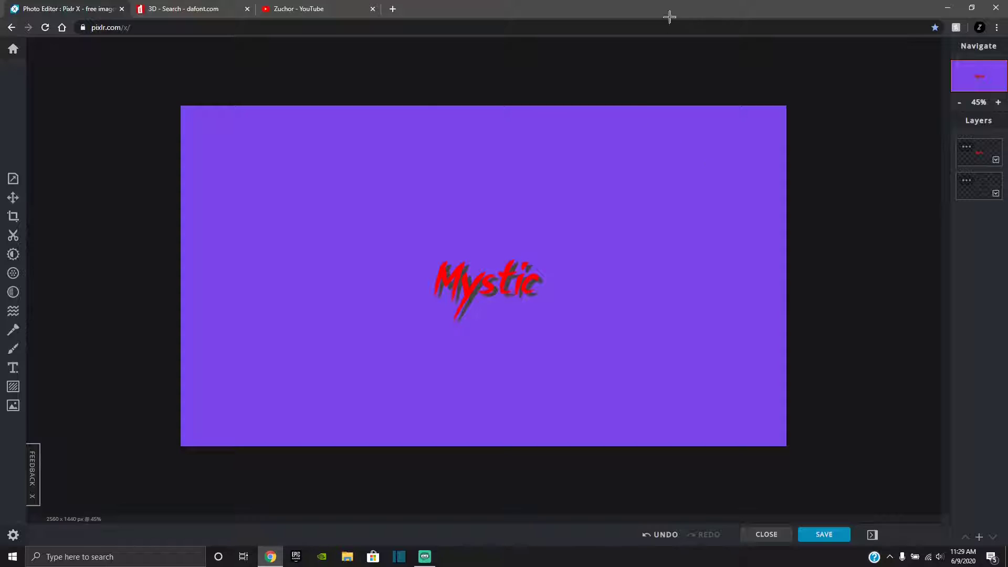
Step: Switch to YouTube to view the channel art upload dialog, and return to the Pixlr X design
left_click(179, 6)
left_click(294, 7)
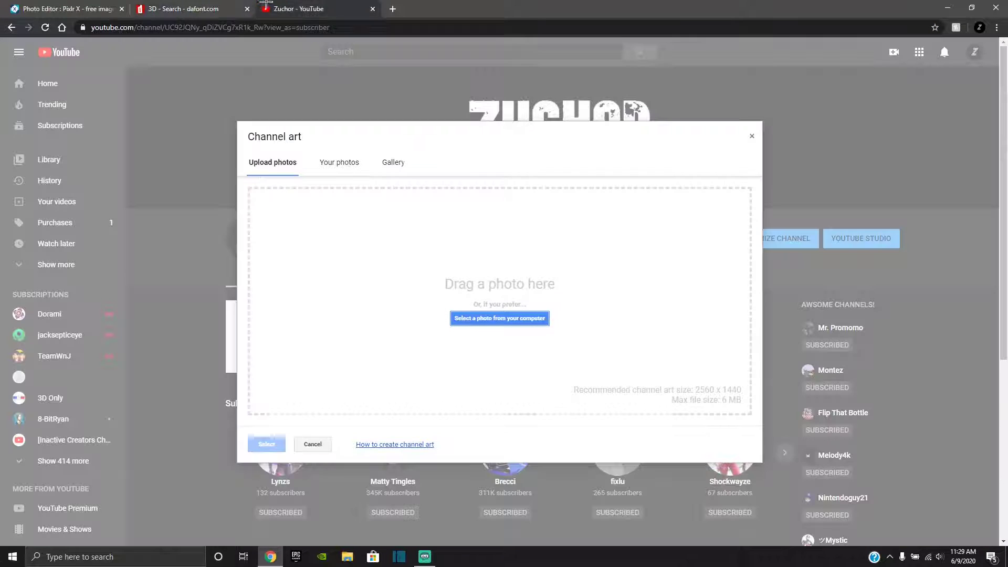
left_click(87, 5)
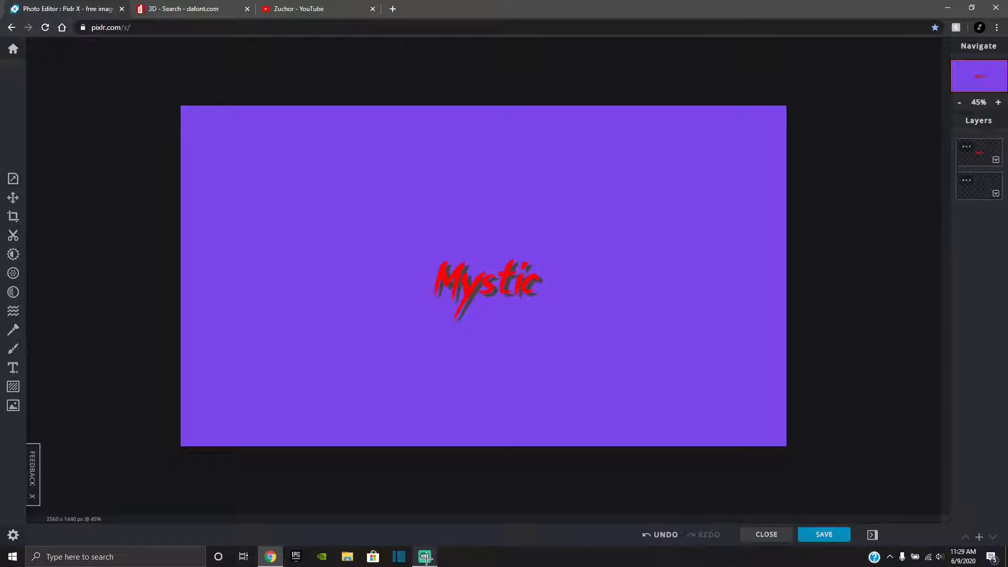